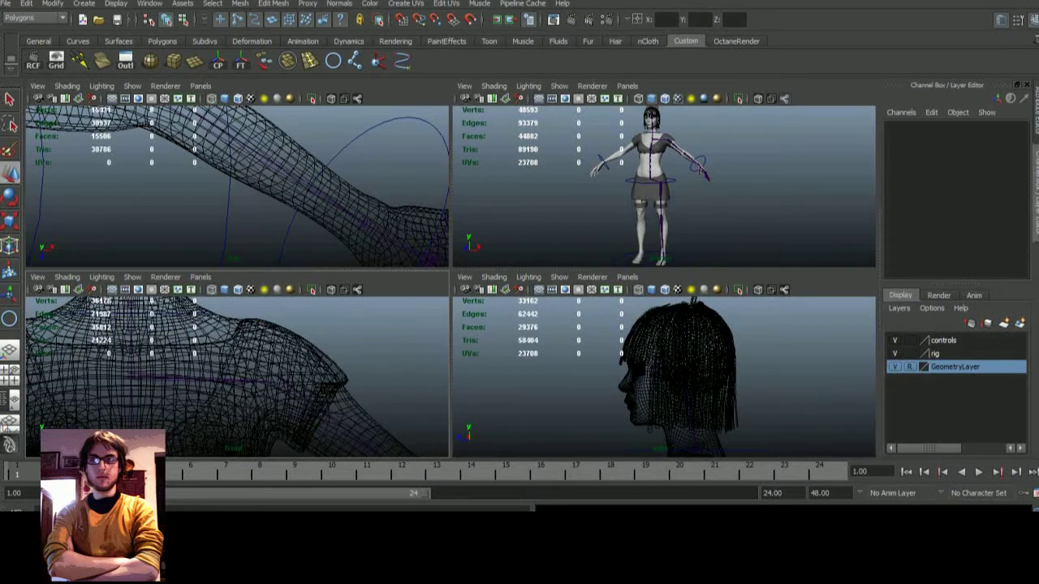
# - Unparent L_Shoulder and draw a new two-joint chain at the left shoulder
pyautogui.click(286, 383)
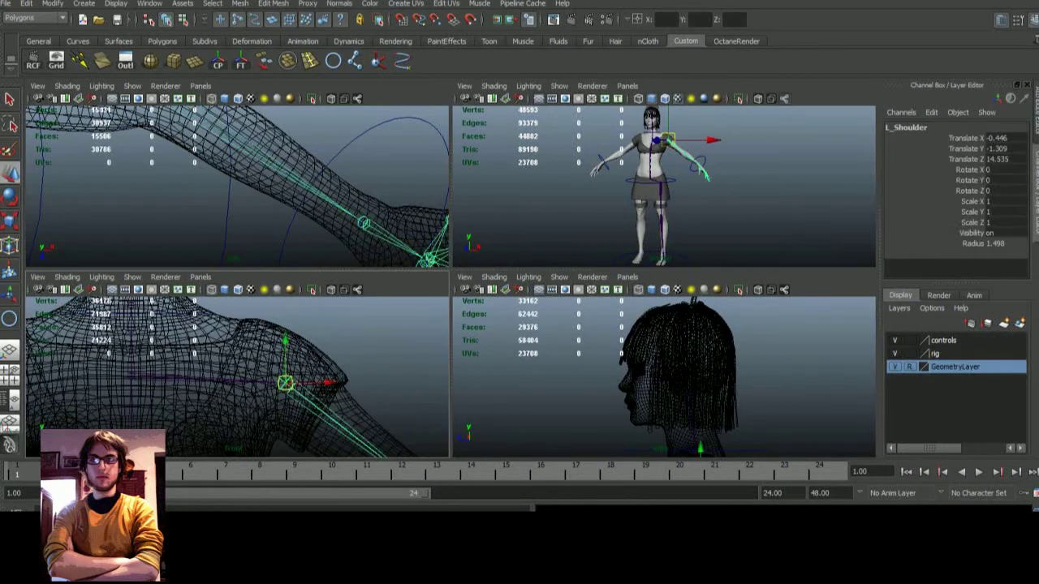
pyautogui.hotkey('shift', 'p')
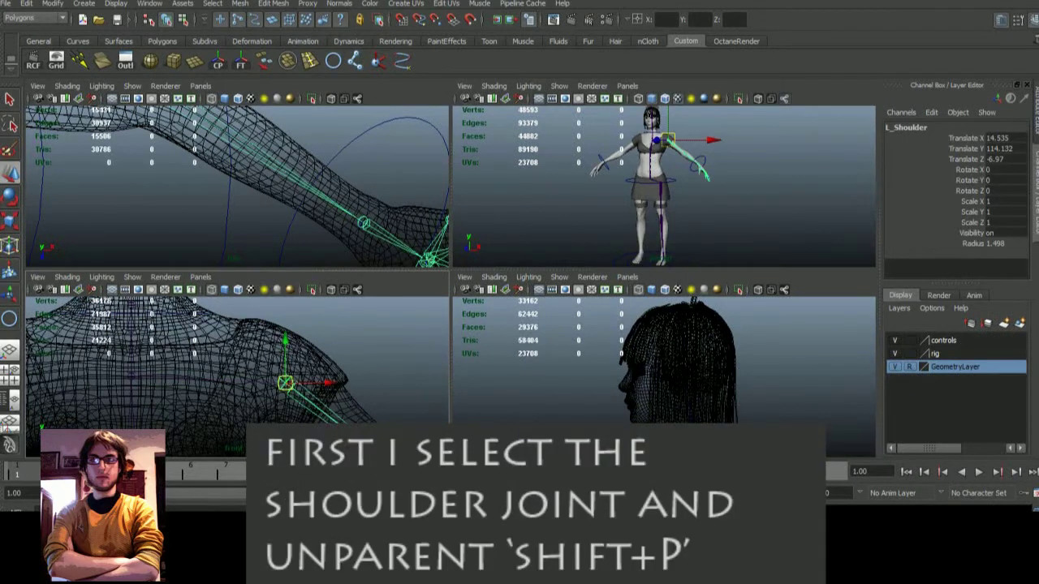
pyautogui.click(247, 337)
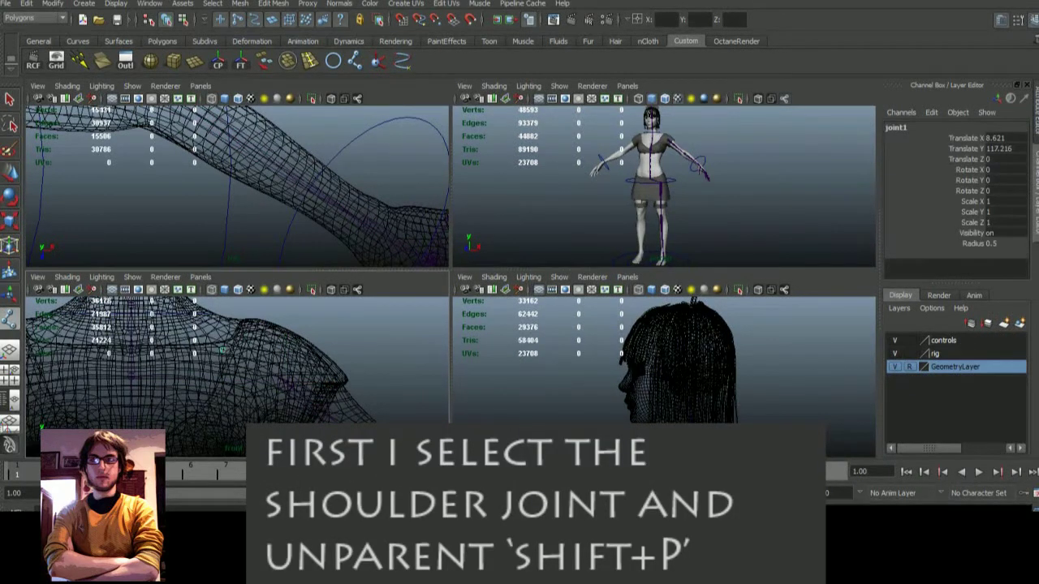
pyautogui.press('f')
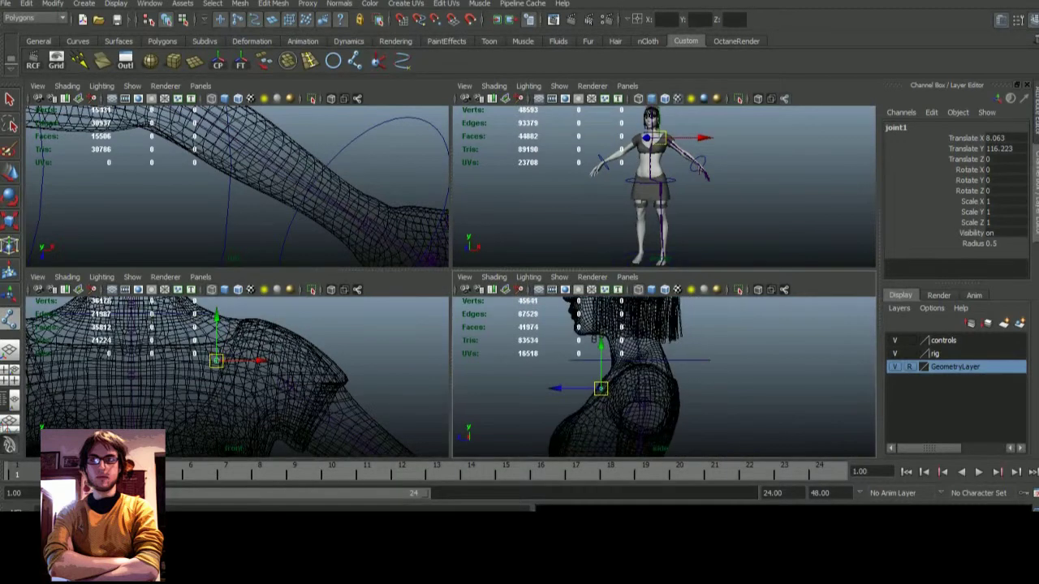
pyautogui.moveTo(467, 363); pyautogui.dragTo(482, 361)
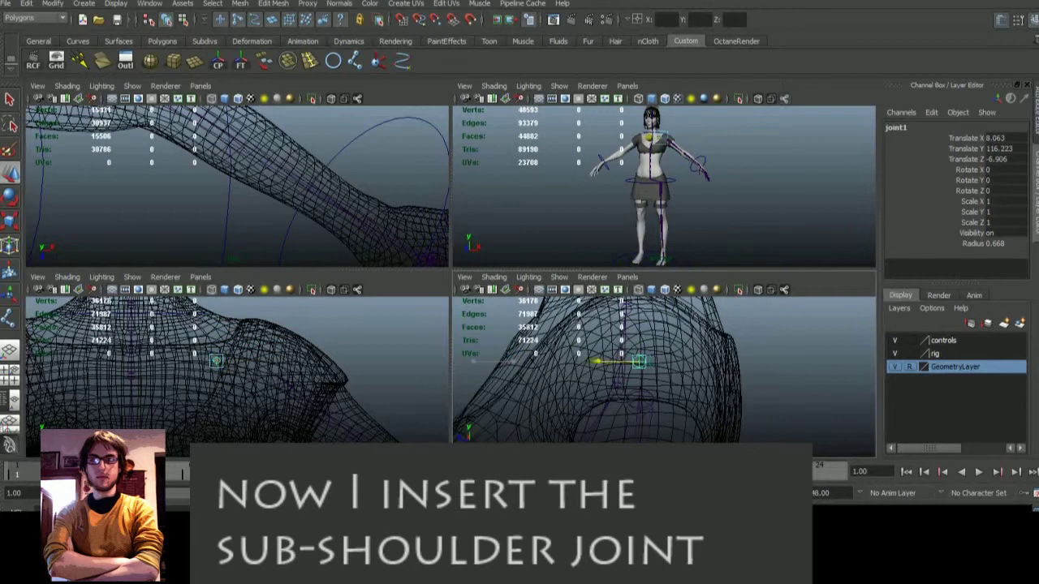
# - In a maximized perspective view, rotate the L_ShoulderFixer chain toward horizontal above L_Shoulder
pyautogui.press('space')
pyautogui.press('f')
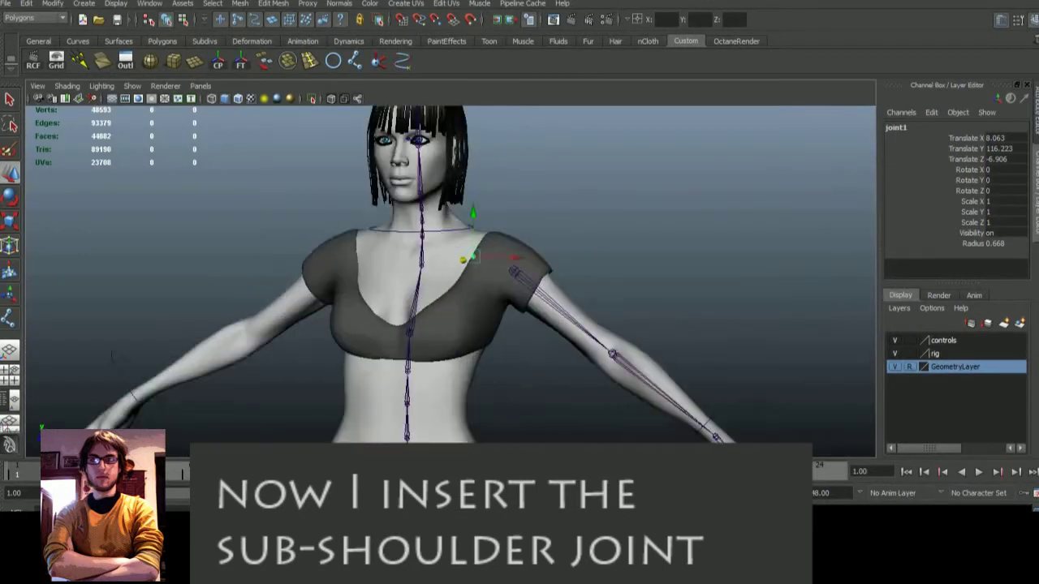
pyautogui.keyDown('alt'); pyautogui.moveTo(454, 325); pyautogui.dragTo(568, 325); pyautogui.keyUp('alt')
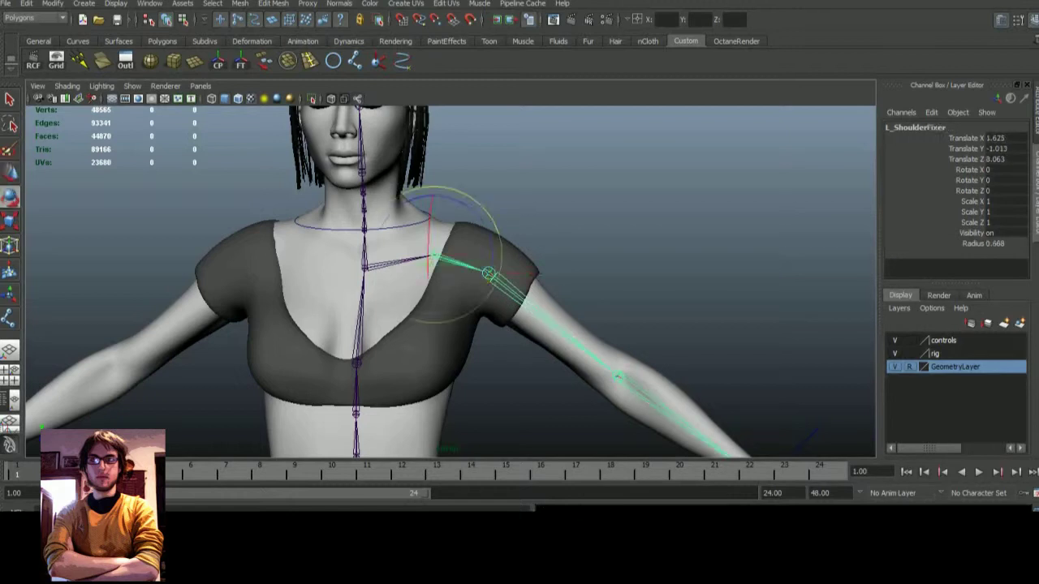
pyautogui.moveTo(487, 211)
pyautogui.mouseDown()
pyautogui.moveTo(519, 162)
pyautogui.moveTo(503, 186)
pyautogui.mouseUp()
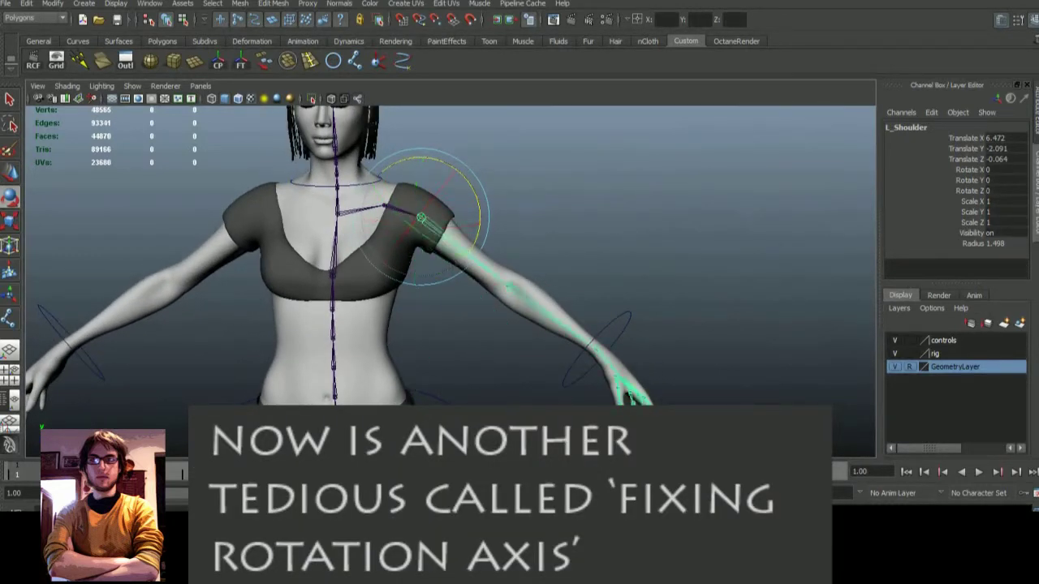
# - Select the whole skeleton and switch to component mode showing local rotation axes
pyautogui.keyDown('alt'); pyautogui.moveTo(629, 395); pyautogui.dragTo(487, 389); pyautogui.keyUp('alt')
pyautogui.click(486, 389)
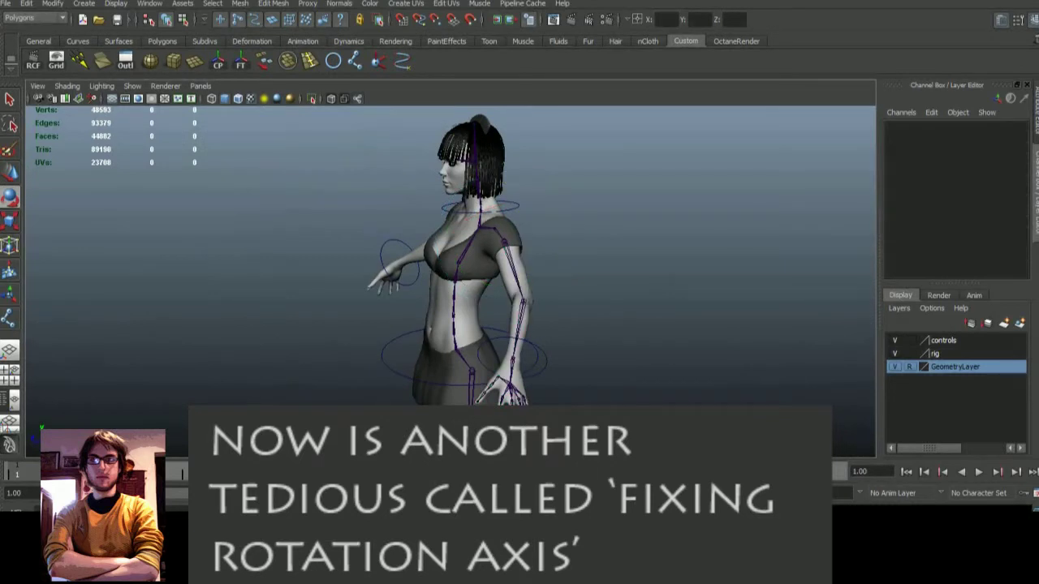
pyautogui.keyDown('alt'); pyautogui.moveTo(568, 243); pyautogui.dragTo(487, 244); pyautogui.keyUp('alt')
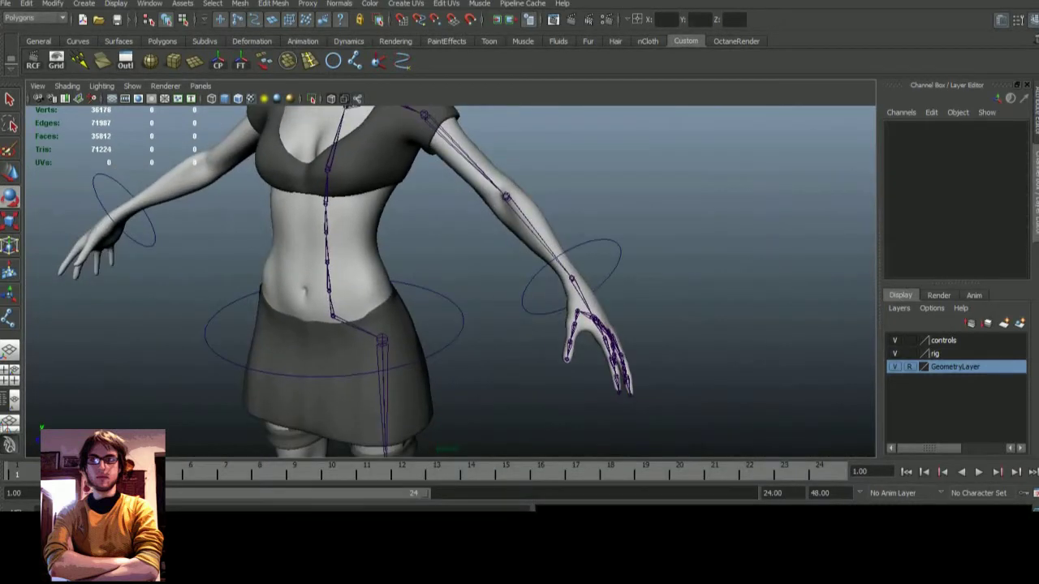
pyautogui.click(347, 103)
pyautogui.click(183, 19)
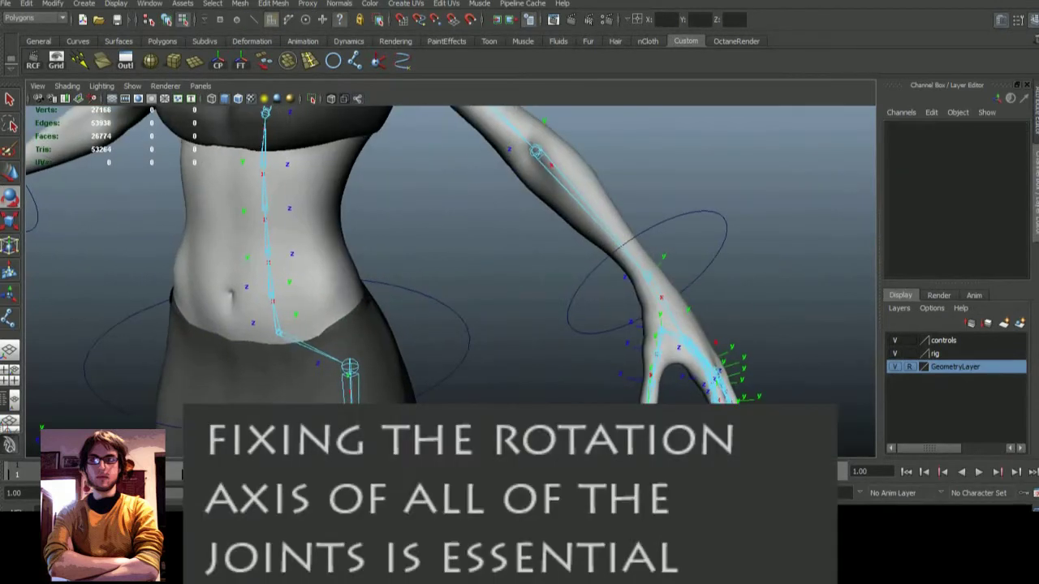
# - Select RootJoint, then select spine2 to check its rotation axis against the chain
pyautogui.click(370, 321)
pyautogui.press('f')
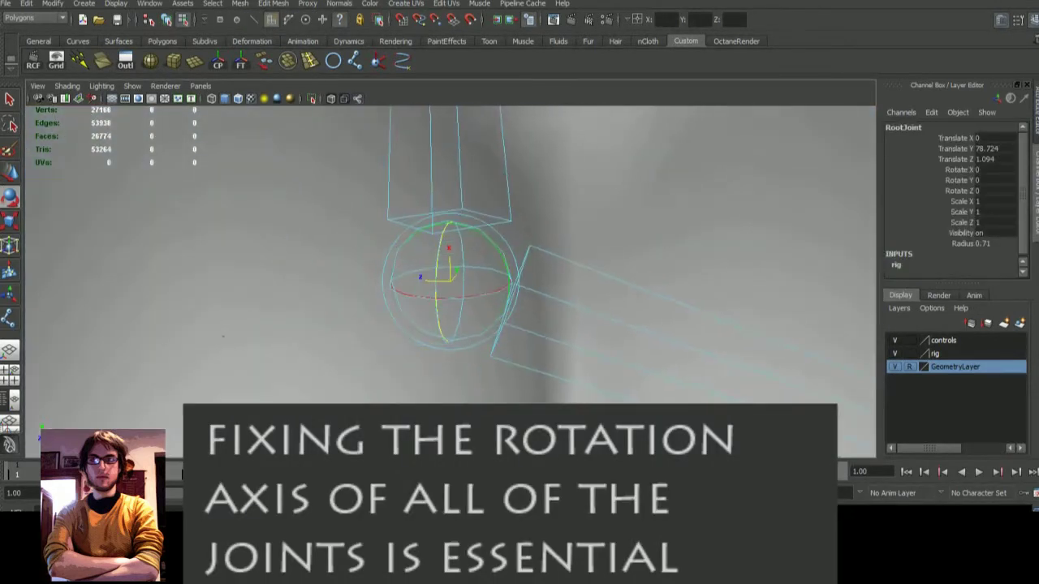
pyautogui.scroll(-3, 450, 280)
pyautogui.scroll(-3, 450, 280)
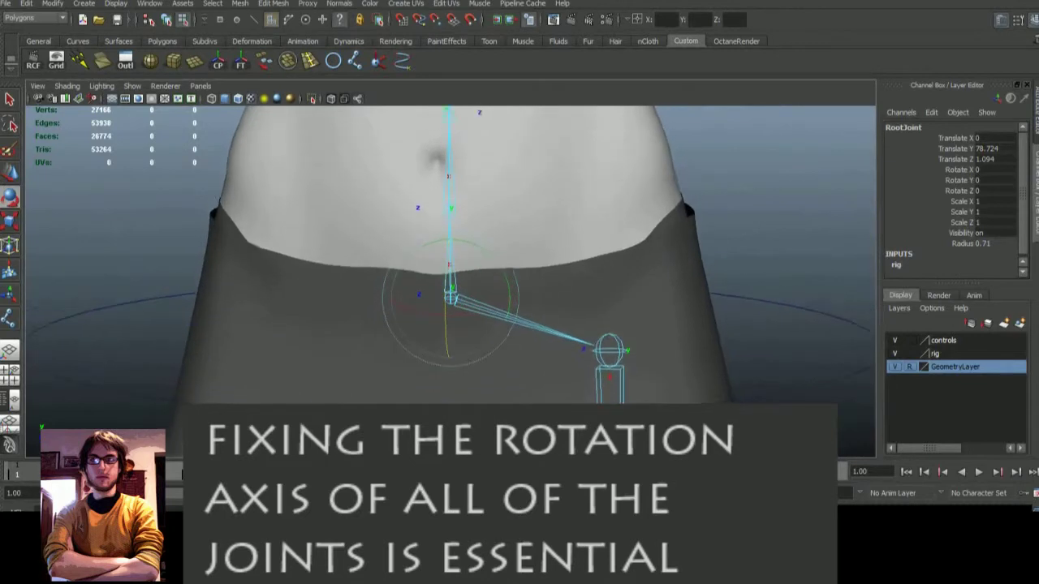
pyautogui.keyDown('alt'); pyautogui.moveTo(600, 341); pyautogui.dragTo(601, 382); pyautogui.keyUp('alt')
pyautogui.click(450, 223)
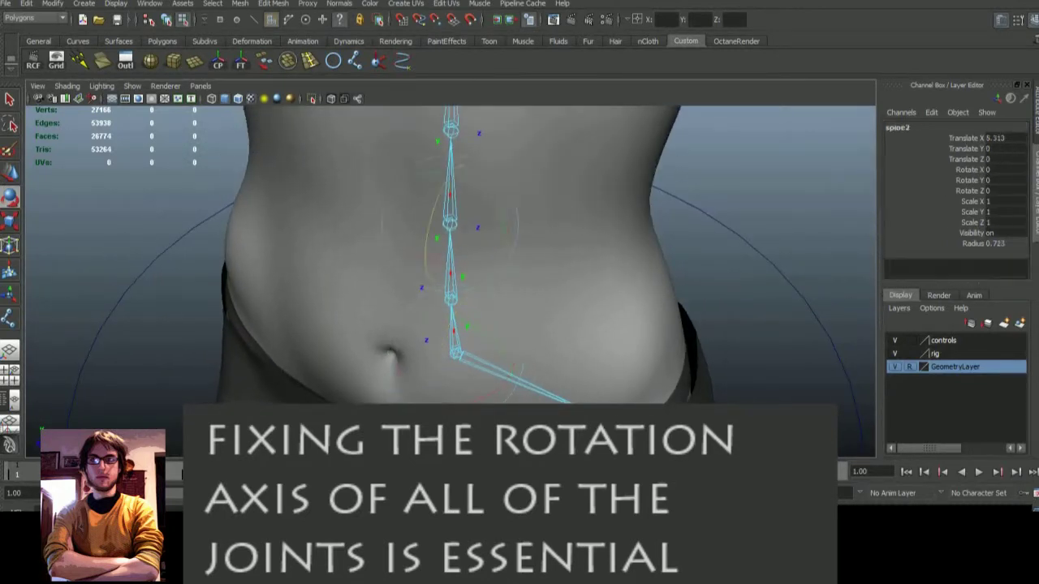
pyautogui.keyDown('alt'); pyautogui.moveTo(568, 324); pyautogui.dragTo(568, 292); pyautogui.keyUp('alt')
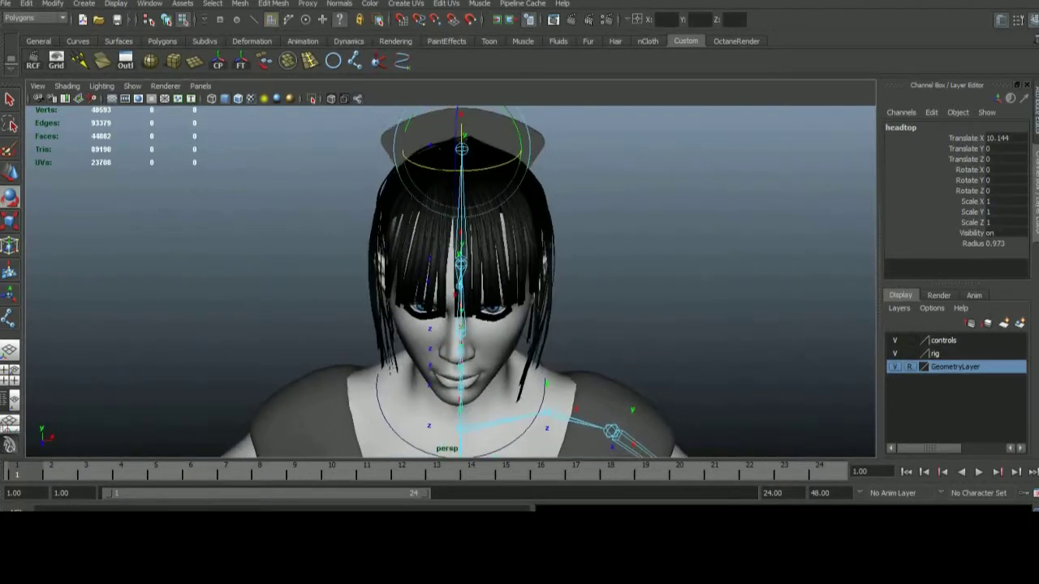
# - Select L_ShoulderFixer, then L_Shoulder, to align their rotation axes with the arm
pyautogui.click(485, 275)
pyautogui.press('f')
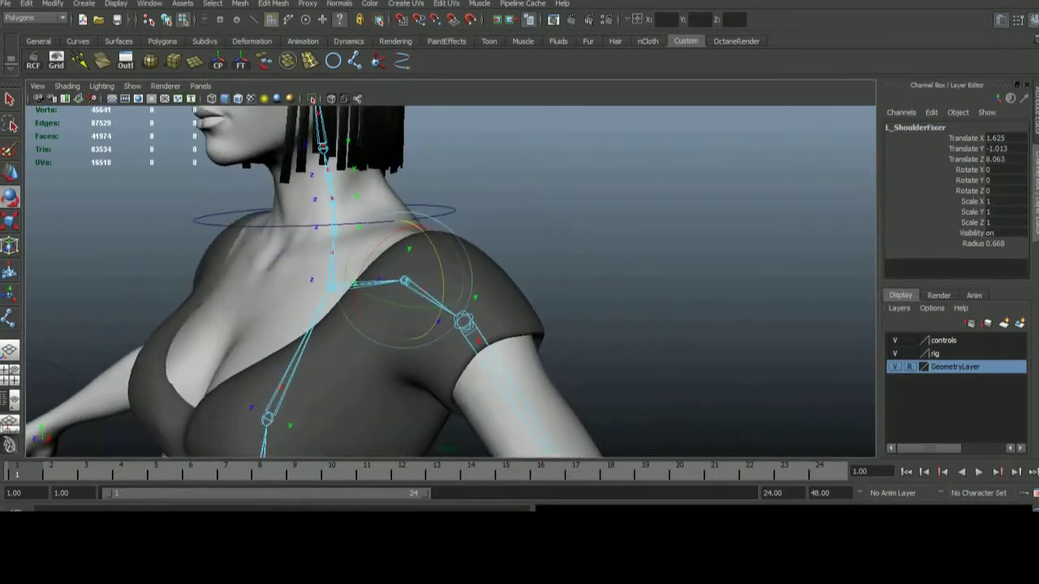
pyautogui.click(547, 285)
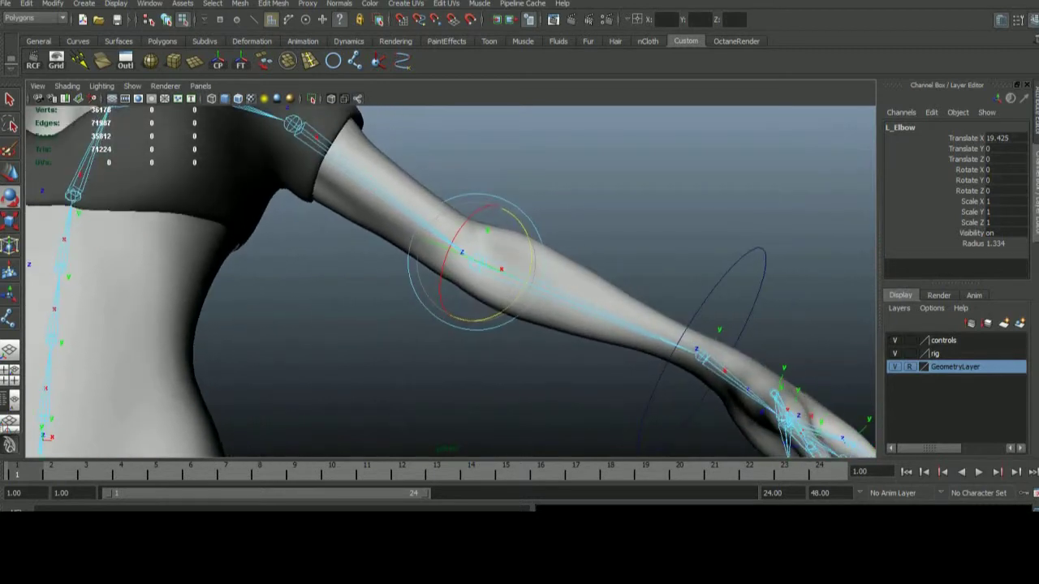
# - Move the L_Elbow joint back along the arm so it sits inside the elbow
pyautogui.press('Up')
pyautogui.press('F8')
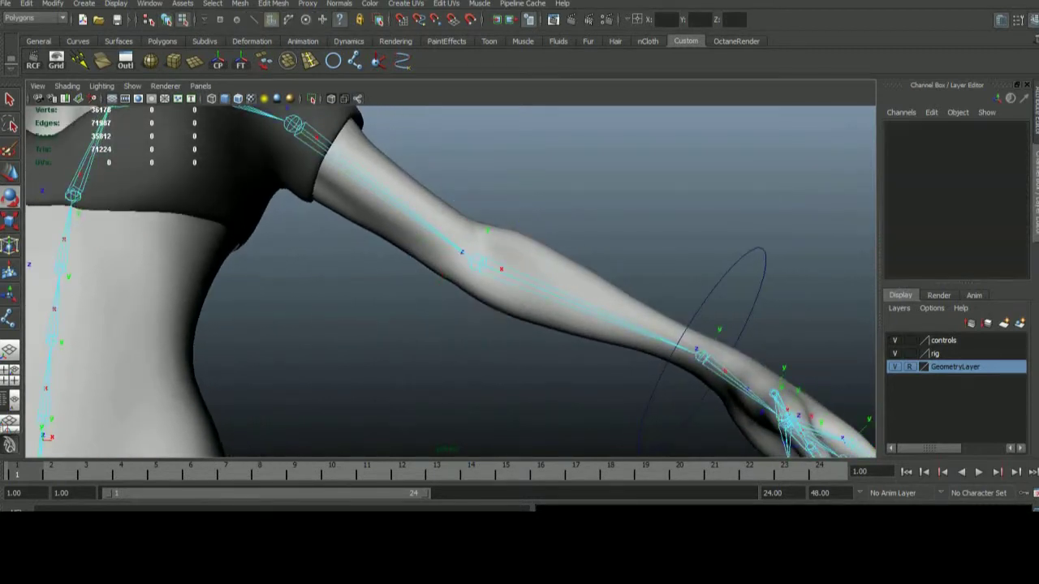
pyautogui.click(479, 260)
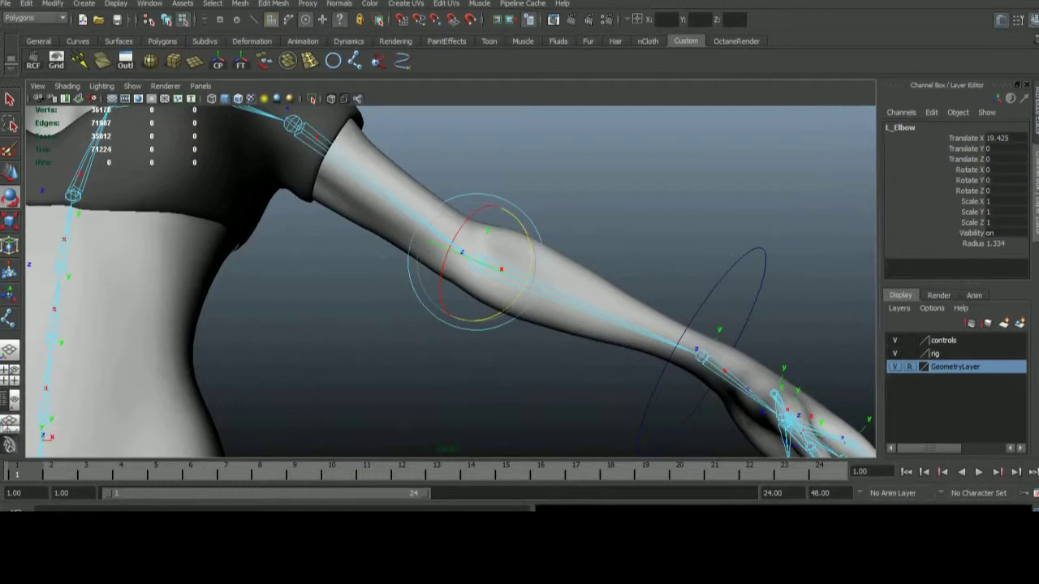
pyautogui.press('w')
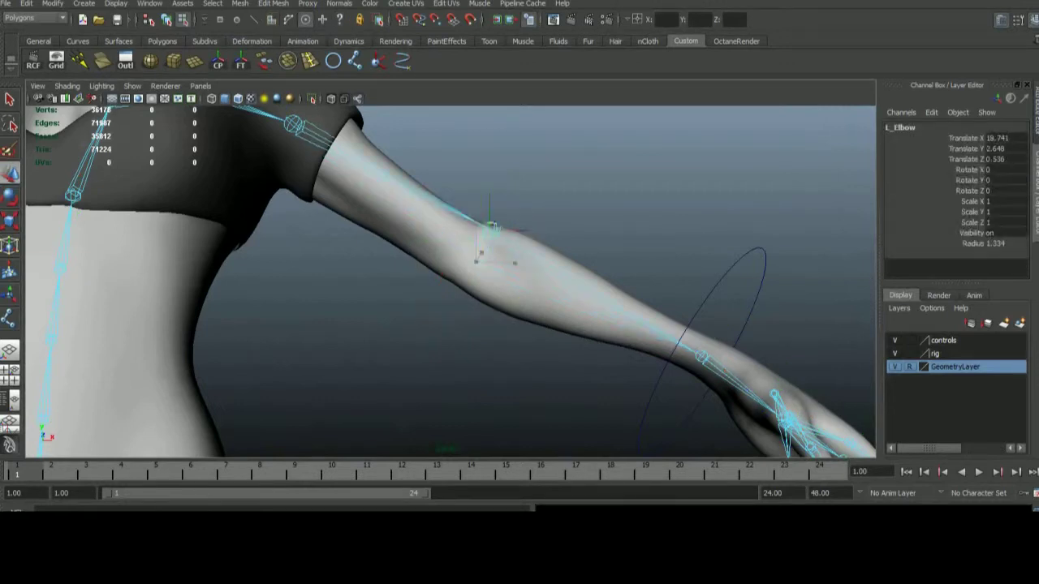
pyautogui.moveTo(520, 276)
pyautogui.keyDown('alt'); pyautogui.mouseDown()
pyautogui.moveTo(390, 276)
pyautogui.moveTo(461, 308)
pyautogui.mouseUp(); pyautogui.keyUp('alt')
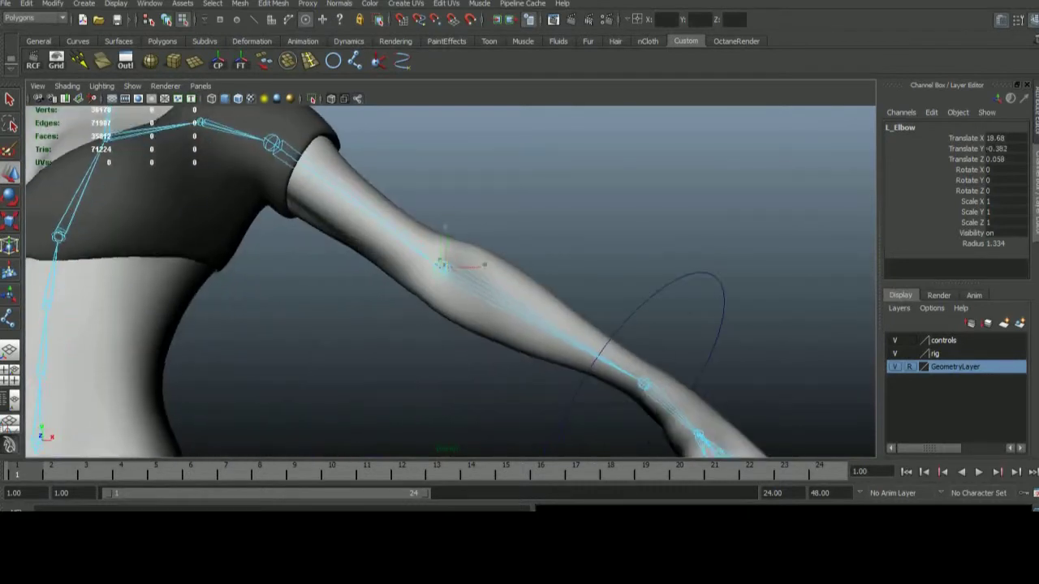
# - Reselect L_Elbow with the Rotate tool active, viewing it up close
pyautogui.click(166, 19)
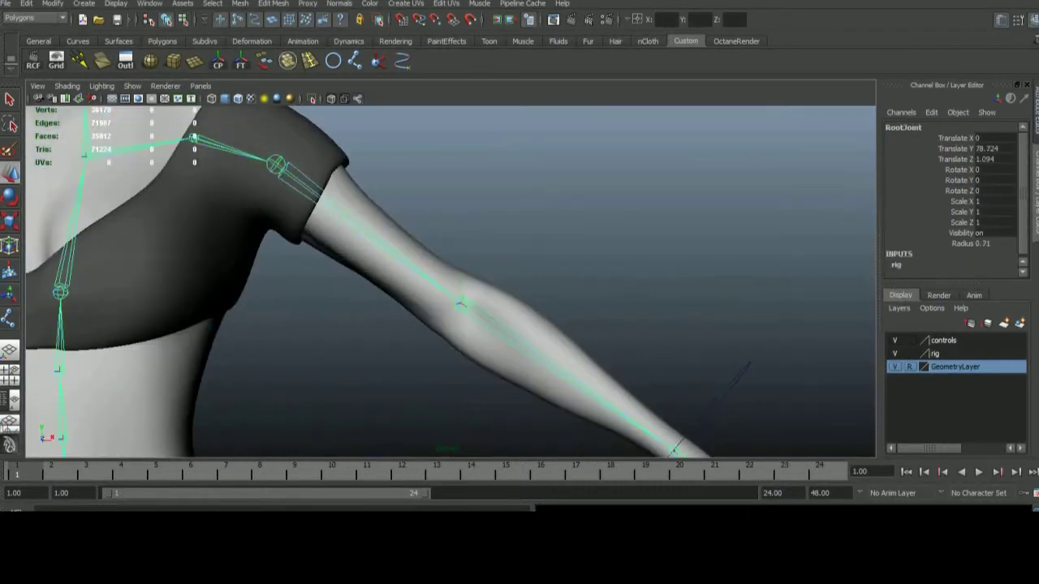
pyautogui.click(180, 20)
pyautogui.keyDown('alt'); pyautogui.moveTo(673, 448); pyautogui.dragTo(568, 365); pyautogui.keyUp('alt')
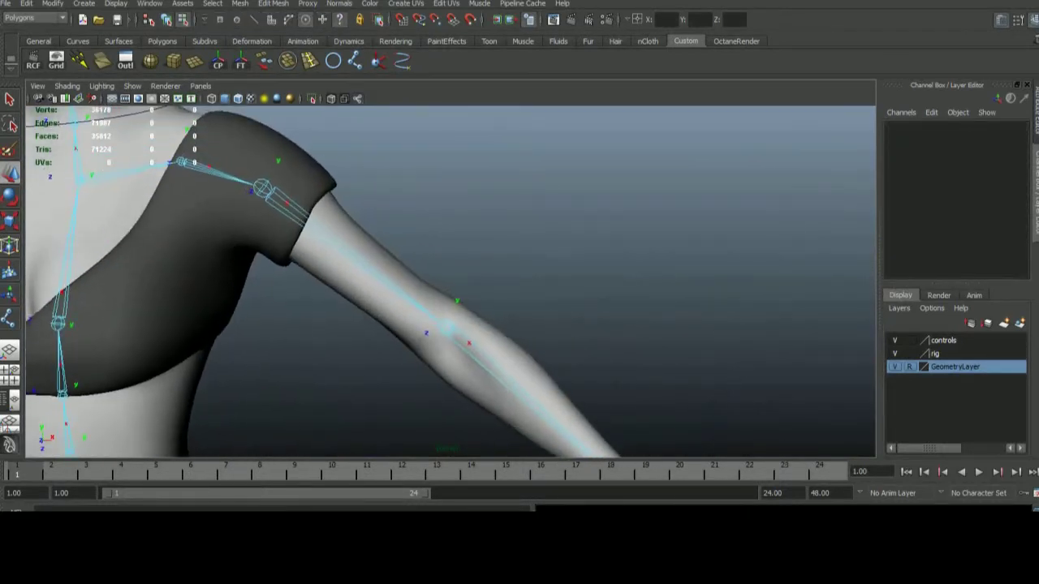
pyautogui.moveTo(568, 365)
pyautogui.keyDown('alt'); pyautogui.mouseDown(button='right')
pyautogui.moveTo(486, 260)
pyautogui.moveTo(498, 249)
pyautogui.mouseUp(button='right'); pyautogui.keyUp('alt')
pyautogui.click(478, 251)
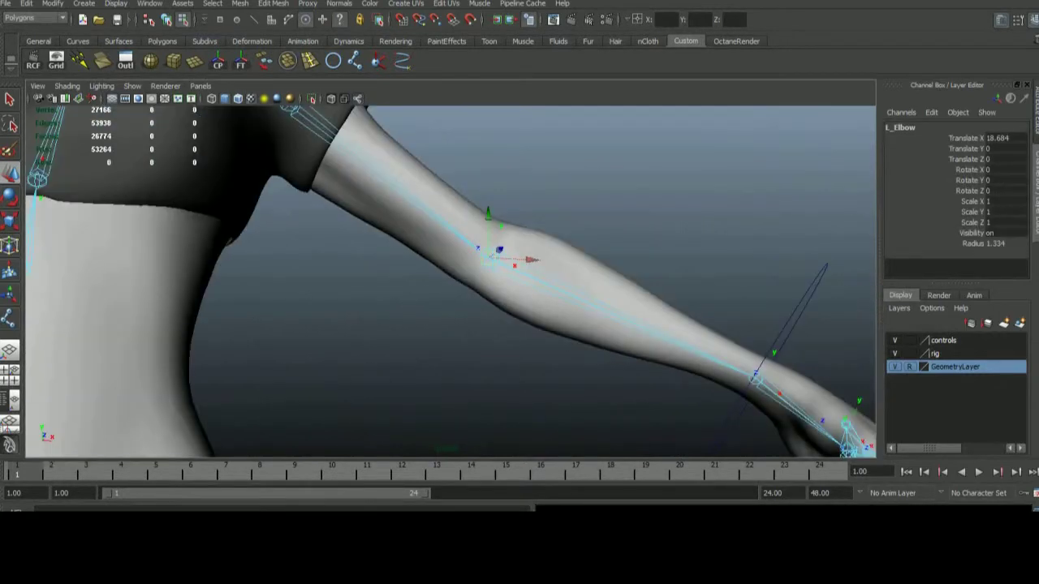
pyautogui.press('e')
pyautogui.moveTo(499, 250)
pyautogui.keyDown('alt'); pyautogui.mouseDown()
pyautogui.moveTo(503, 276)
pyautogui.moveTo(390, 276)
pyautogui.moveTo(421, 276)
pyautogui.moveTo(373, 243)
pyautogui.moveTo(345, 194)
pyautogui.moveTo(357, 308)
pyautogui.moveTo(340, 424)
pyautogui.moveTo(350, 451)
pyautogui.mouseUp(); pyautogui.keyUp('alt')
# - Pickwalk down to L_Wrist, then select L_LegBase and bring the left leg into view
pyautogui.press('Down')
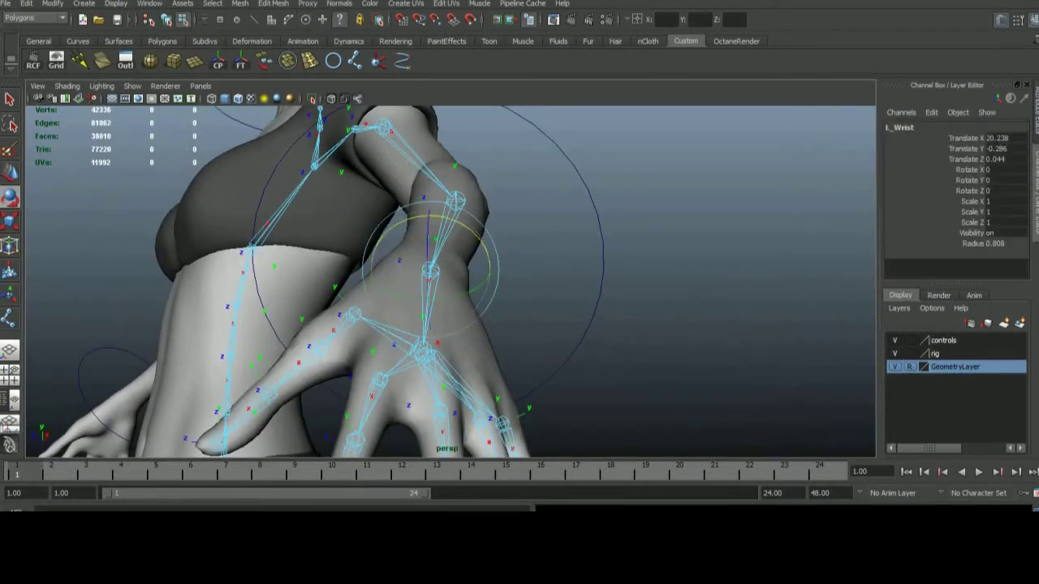
pyautogui.moveTo(350, 451)
pyautogui.keyDown('alt'); pyautogui.mouseDown()
pyautogui.moveTo(374, 451)
pyautogui.moveTo(455, 381)
pyautogui.moveTo(467, 349)
pyautogui.mouseUp(); pyautogui.keyUp('alt')
pyautogui.click(355, 228)
pyautogui.moveTo(355, 228)
pyautogui.keyDown('alt'); pyautogui.mouseDown()
pyautogui.moveTo(406, 276)
pyautogui.moveTo(519, 259)
pyautogui.moveTo(536, 268)
pyautogui.moveTo(462, 276)
pyautogui.mouseUp(); pyautogui.keyUp('alt')
pyautogui.scroll(2, 454, 268)
pyautogui.keyDown('alt'); pyautogui.moveTo(463, 406); pyautogui.dragTo(462, 106, button='middle'); pyautogui.keyUp('alt')
# - Pickwalk down to L_Knee to align its axis, then select L_Ankle
pyautogui.keyDown('alt'); pyautogui.moveTo(463, 312); pyautogui.dragTo(462, 138, button='middle'); pyautogui.keyUp('alt')
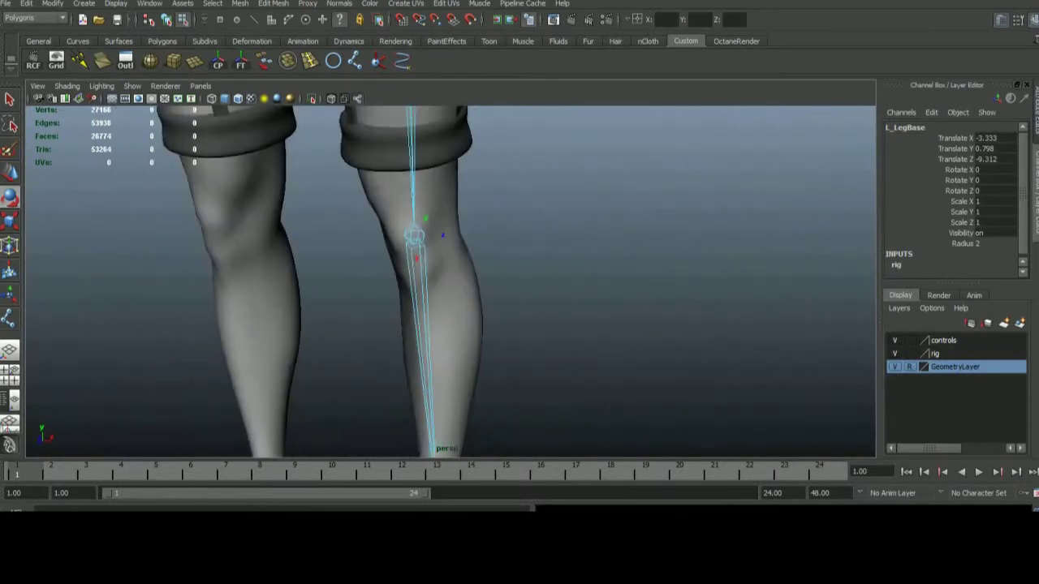
pyautogui.press('Down')
pyautogui.press('f')
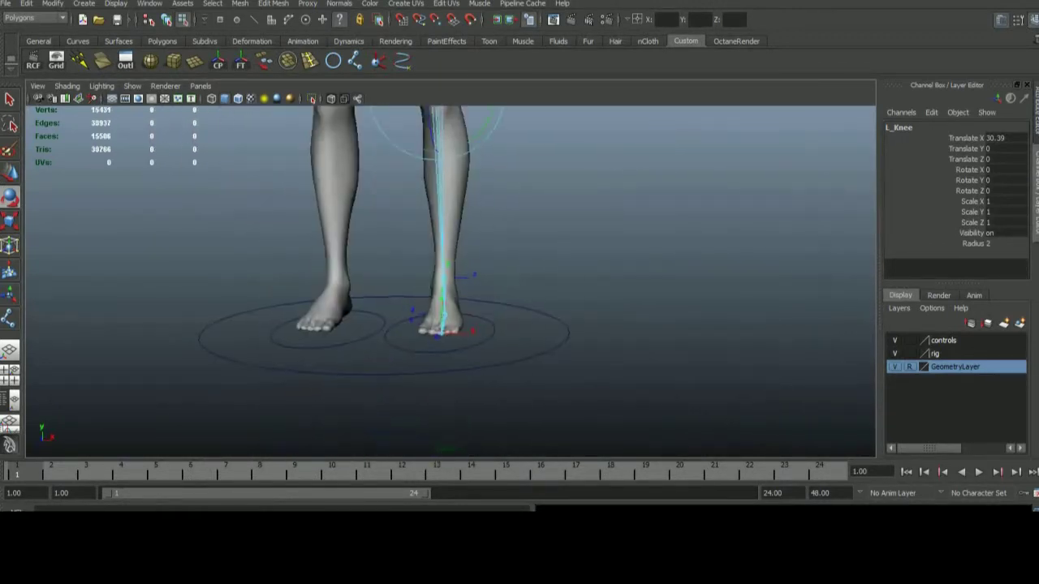
pyautogui.click(455, 284)
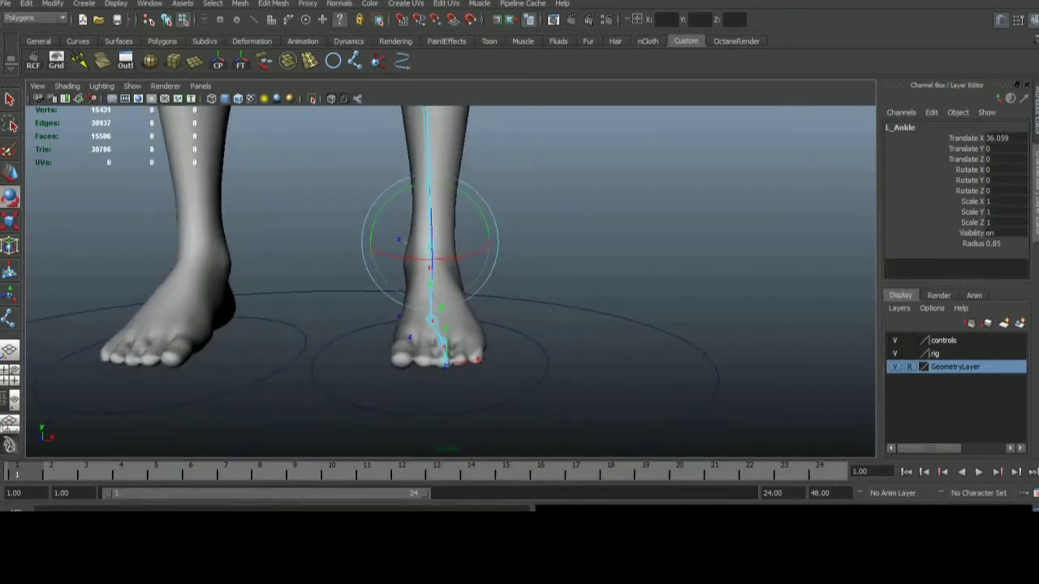
pyautogui.keyDown('alt'); pyautogui.moveTo(455, 276); pyautogui.dragTo(535, 256); pyautogui.keyUp('alt')
pyautogui.press('Escape')
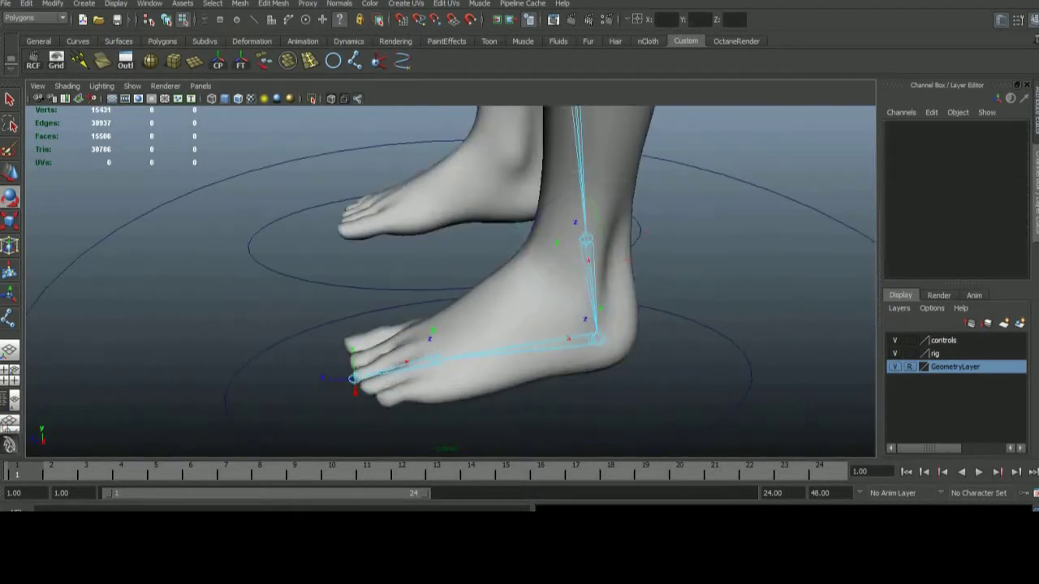
pyautogui.click(597, 337)
pyautogui.moveTo(597, 336)
pyautogui.keyDown('alt'); pyautogui.mouseDown()
pyautogui.moveTo(405, 284)
pyautogui.moveTo(519, 276)
pyautogui.mouseUp(); pyautogui.keyUp('alt')
pyautogui.keyDown('alt'); pyautogui.moveTo(405, 267); pyautogui.dragTo(300, 260); pyautogui.keyUp('alt')
pyautogui.click(424, 382)
pyautogui.moveTo(422, 284)
pyautogui.keyDown('alt'); pyautogui.mouseDown()
pyautogui.moveTo(182, 280)
pyautogui.moveTo(442, 280)
pyautogui.moveTo(312, 280)
pyautogui.mouseUp(); pyautogui.keyUp('alt')
pyautogui.press('Down')
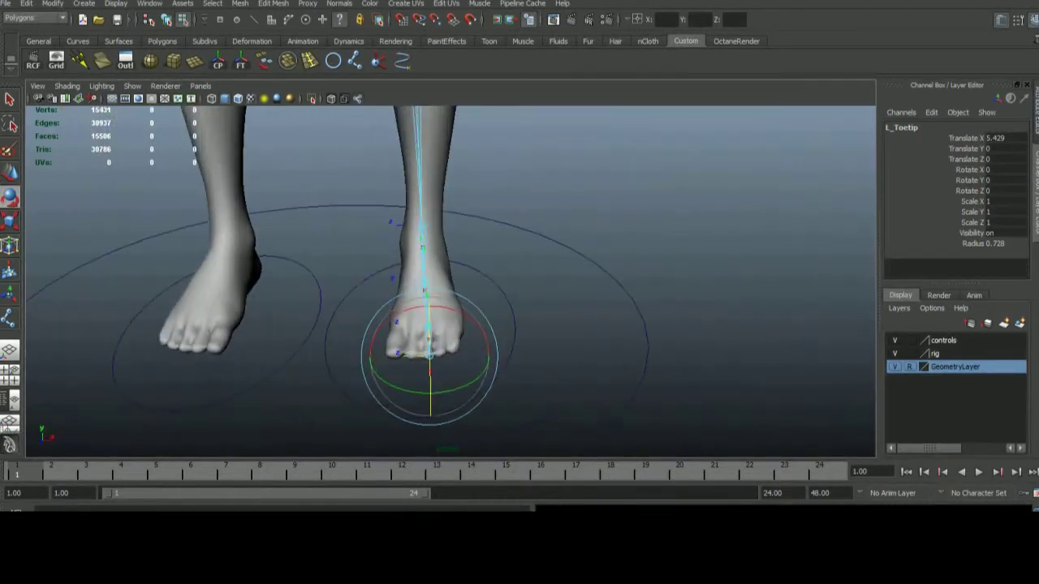
pyautogui.scroll(-3, 430, 280)
pyautogui.scroll(-3, 430, 280)
pyautogui.click(167, 19)
pyautogui.scroll(-2, 430, 280)
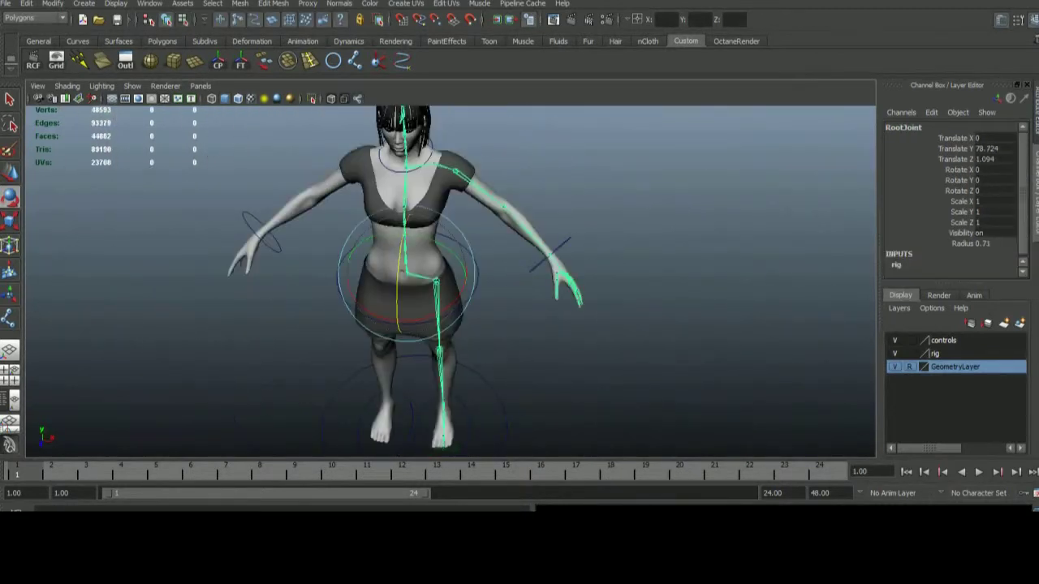
pyautogui.scroll(3, 430, 280)
pyautogui.keyDown('alt'); pyautogui.moveTo(430, 279); pyautogui.dragTo(503, 280); pyautogui.keyUp('alt')
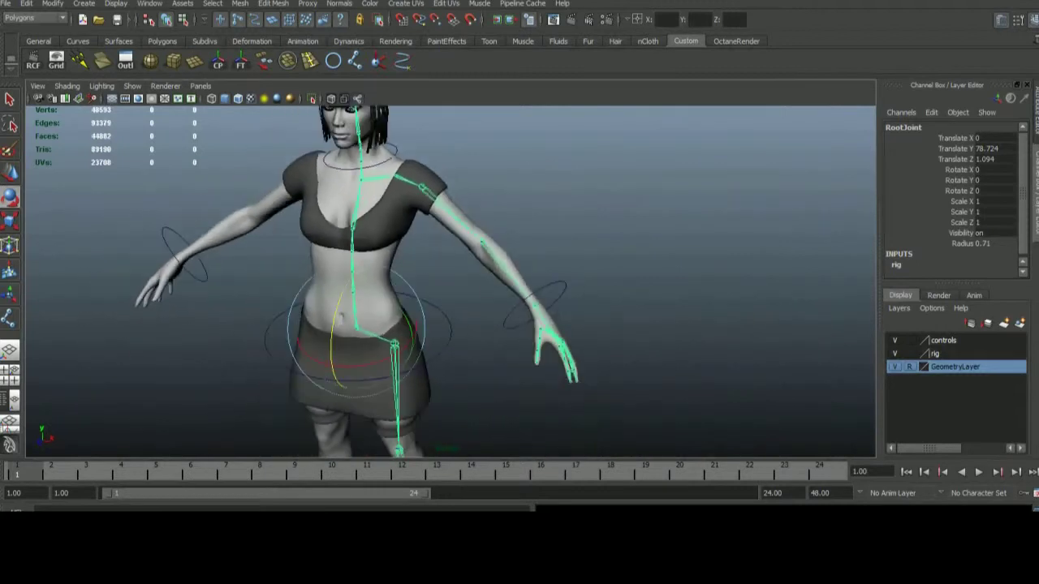
pyautogui.scroll(-3, 430, 280)
pyautogui.keyDown('alt'); pyautogui.moveTo(430, 280); pyautogui.dragTo(455, 280); pyautogui.keyUp('alt')
pyautogui.click(649, 325)
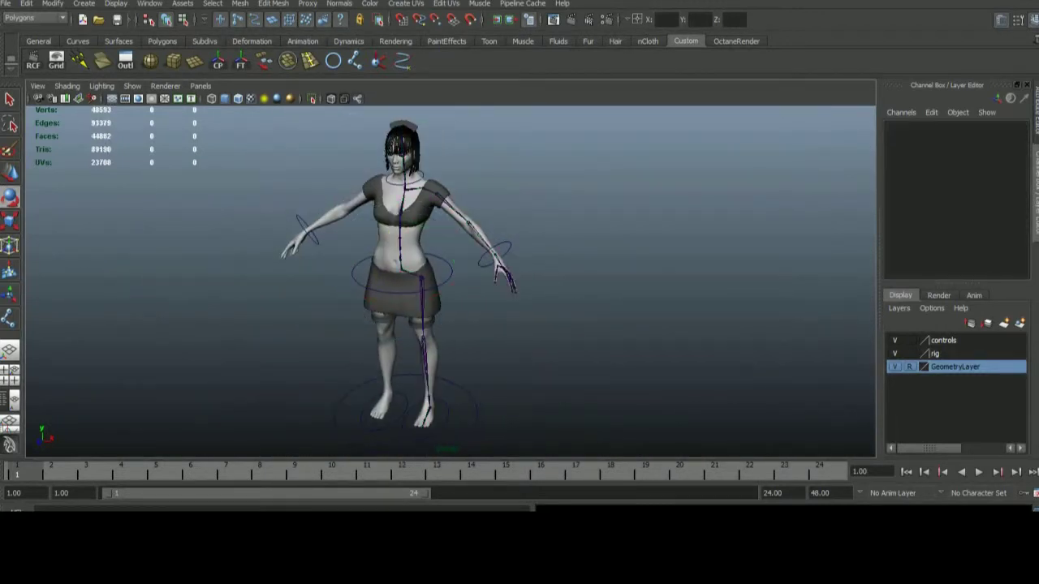
pyautogui.scroll(2, 494, 243)
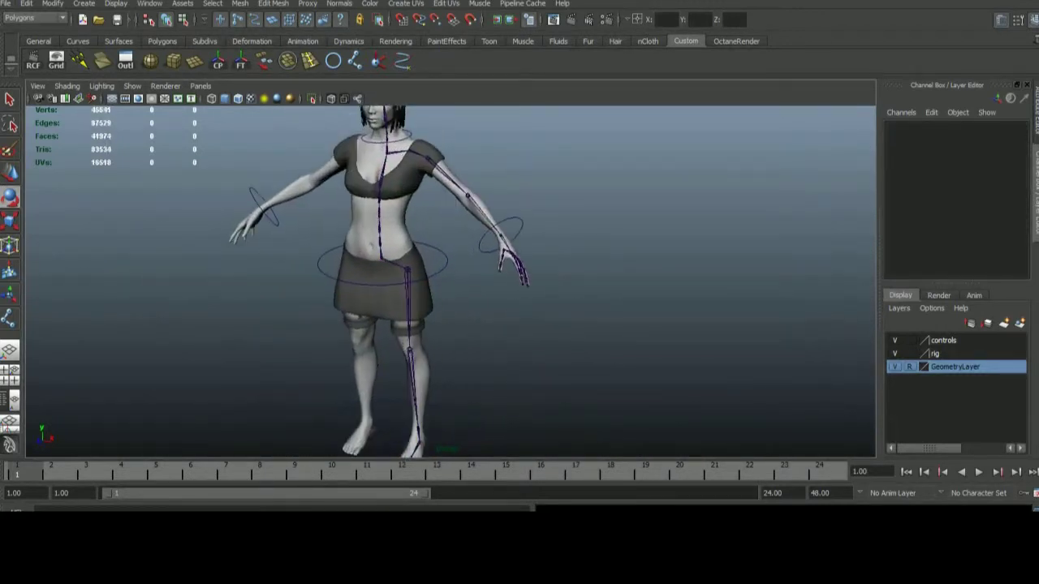
pyautogui.scroll(3, 493, 244)
pyautogui.click(499, 272)
pyautogui.press('f')
pyautogui.scroll(2, 450, 280)
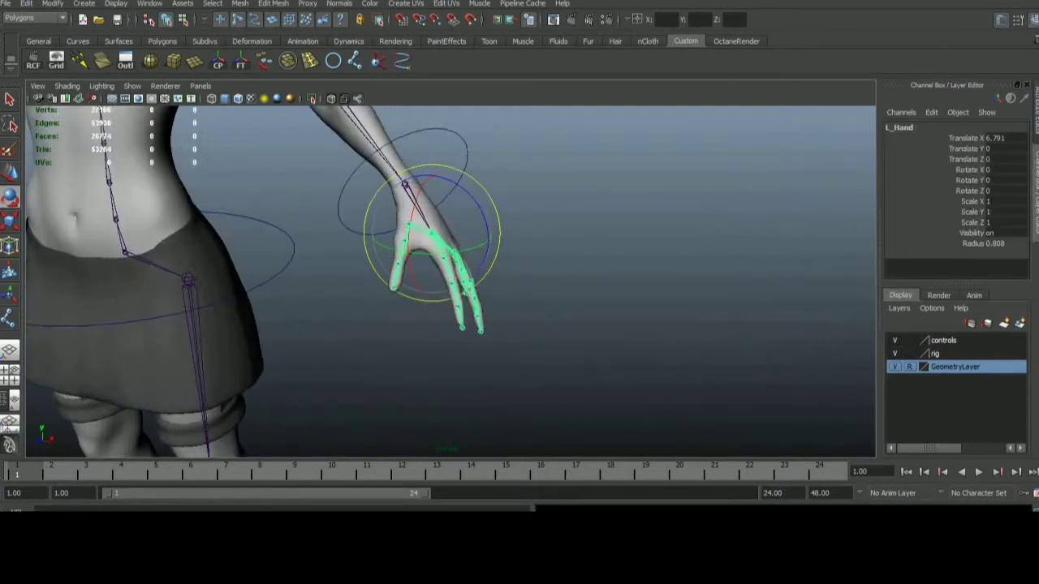
pyautogui.click(649, 365)
pyautogui.scroll(2, 451, 280)
pyautogui.click(498, 272)
pyautogui.press('F8')
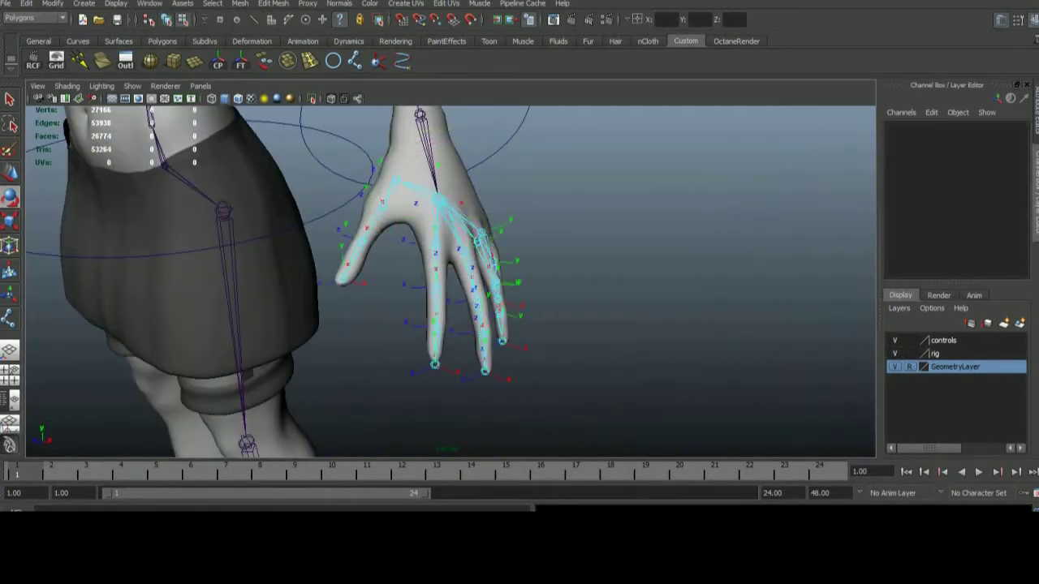
pyautogui.keyDown('alt'); pyautogui.moveTo(454, 276); pyautogui.dragTo(568, 292); pyautogui.keyUp('alt')
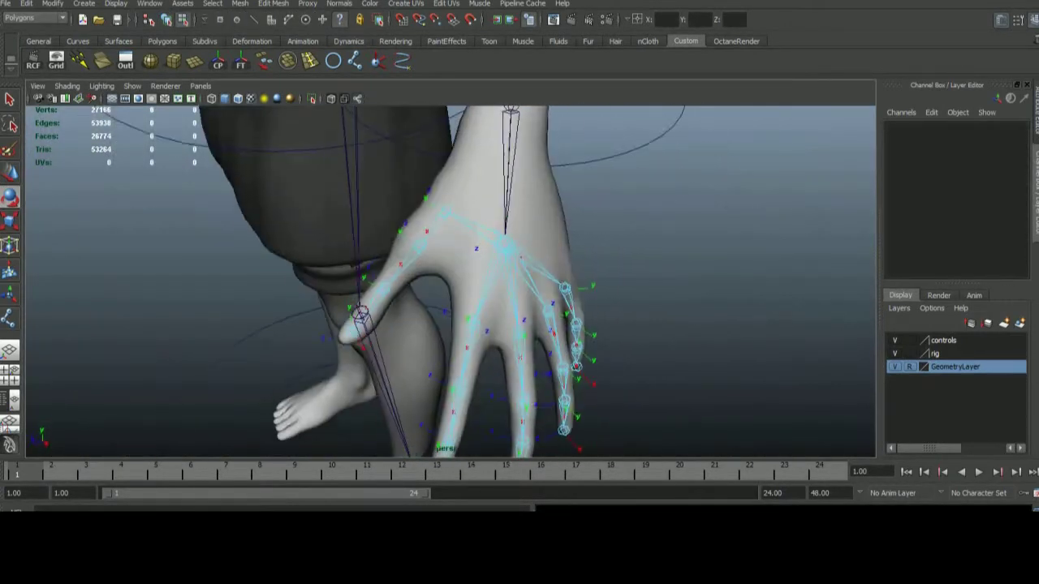
pyautogui.click(504, 248)
pyautogui.keyDown('alt'); pyautogui.moveTo(486, 284); pyautogui.dragTo(422, 284); pyautogui.keyUp('alt')
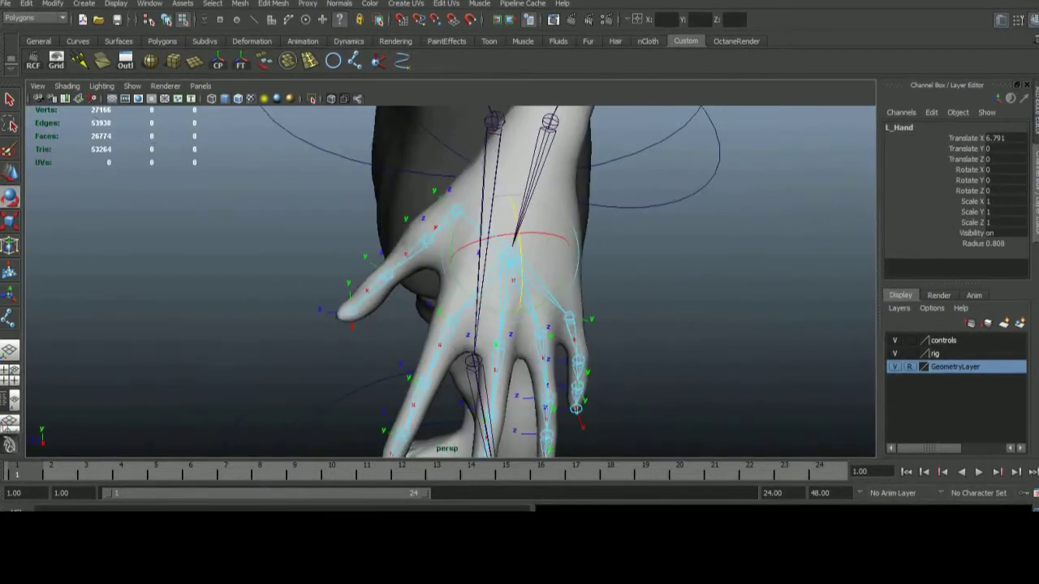
pyautogui.moveTo(487, 283)
pyautogui.keyDown('alt'); pyautogui.mouseDown()
pyautogui.moveTo(422, 276)
pyautogui.moveTo(503, 309)
pyautogui.moveTo(422, 276)
pyautogui.moveTo(487, 284)
pyautogui.moveTo(406, 243)
pyautogui.moveTo(470, 292)
pyautogui.moveTo(438, 243)
pyautogui.moveTo(487, 276)
pyautogui.moveTo(454, 308)
pyautogui.moveTo(455, 268)
pyautogui.moveTo(487, 292)
pyautogui.mouseUp(); pyautogui.keyUp('alt')
pyautogui.click(730, 365)
pyautogui.click(408, 195)
pyautogui.click(731, 365)
pyautogui.click(351, 251)
pyautogui.click(731, 365)
pyautogui.click(396, 276)
pyautogui.click(730, 365)
pyautogui.click(397, 297)
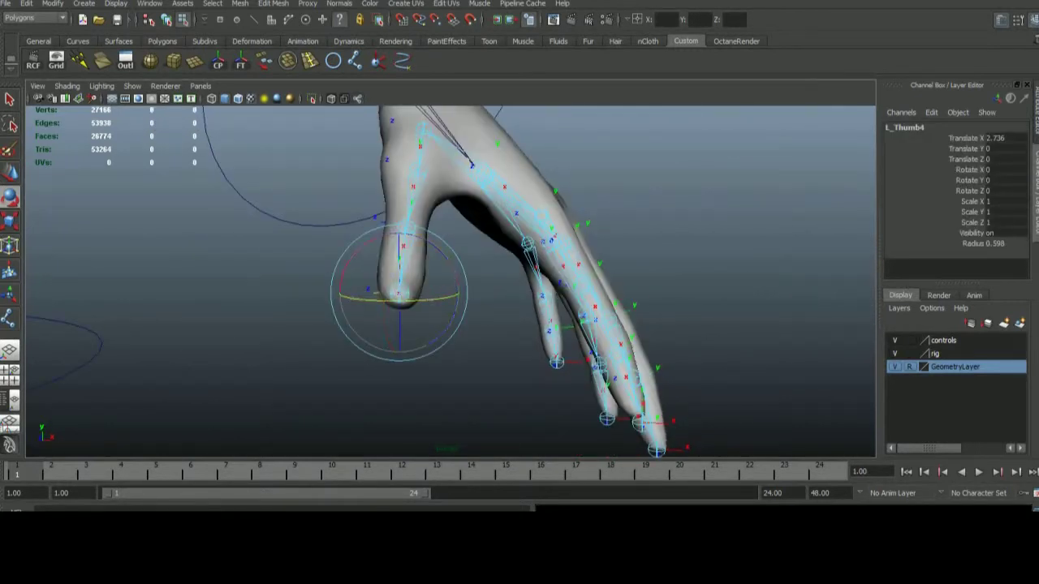
pyautogui.moveTo(487, 284)
pyautogui.keyDown('alt'); pyautogui.mouseDown()
pyautogui.moveTo(438, 268)
pyautogui.moveTo(462, 260)
pyautogui.moveTo(438, 244)
pyautogui.mouseUp(); pyautogui.keyUp('alt')
pyautogui.moveTo(487, 284)
pyautogui.keyDown('alt'); pyautogui.mouseDown()
pyautogui.moveTo(421, 259)
pyautogui.moveTo(410, 244)
pyautogui.mouseUp(); pyautogui.keyUp('alt')
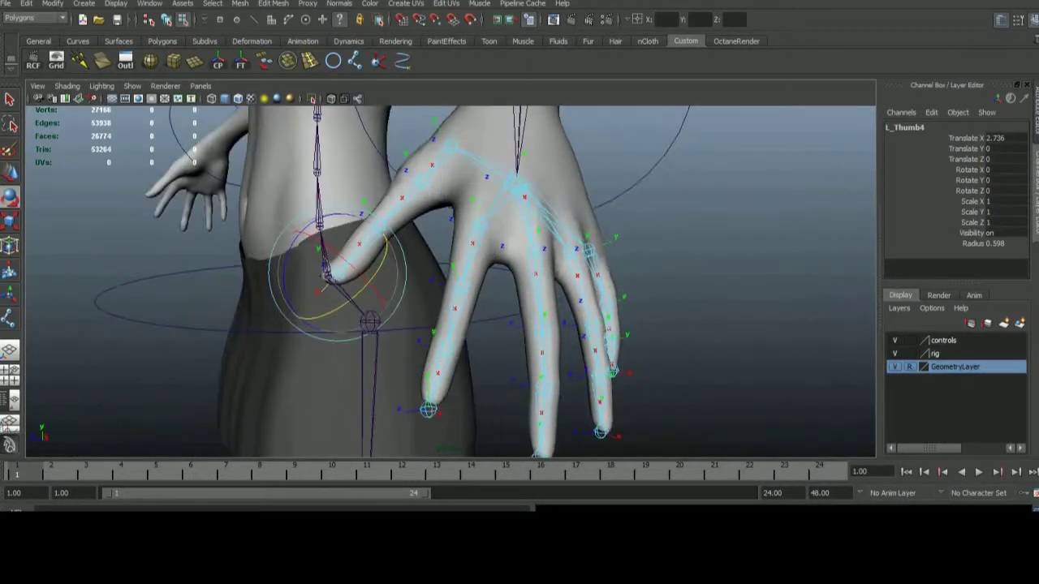
pyautogui.moveTo(455, 276)
pyautogui.keyDown('alt'); pyautogui.mouseDown()
pyautogui.moveTo(422, 259)
pyautogui.moveTo(471, 211)
pyautogui.moveTo(455, 236)
pyautogui.moveTo(381, 280)
pyautogui.moveTo(430, 244)
pyautogui.moveTo(406, 264)
pyautogui.mouseUp(); pyautogui.keyUp('alt')
pyautogui.click(406, 264)
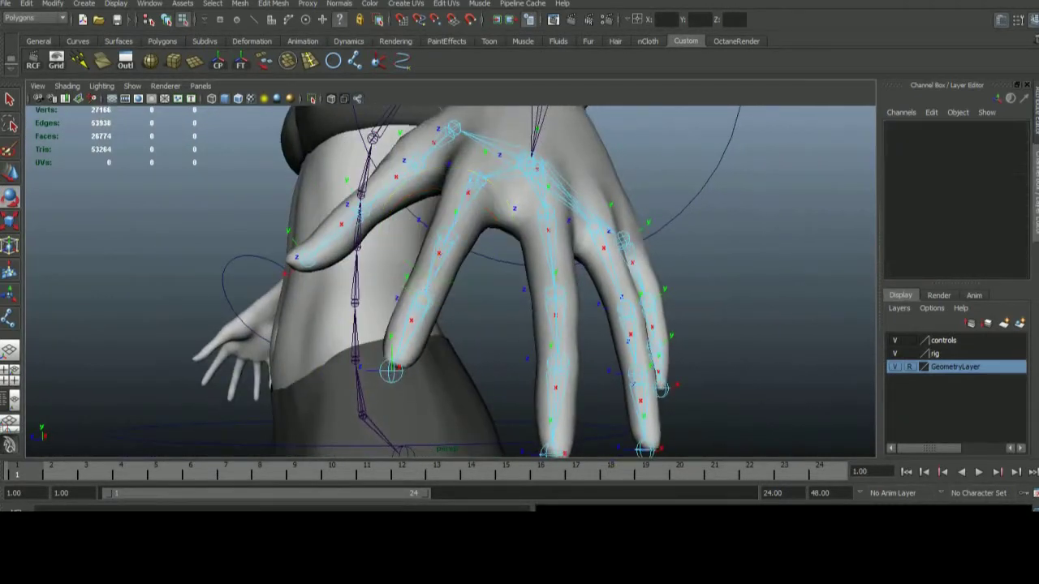
pyautogui.keyDown('alt'); pyautogui.moveTo(368, 206); pyautogui.dragTo(414, 243); pyautogui.keyUp('alt')
pyautogui.click(479, 292)
pyautogui.keyDown('alt'); pyautogui.moveTo(478, 292); pyautogui.dragTo(438, 268); pyautogui.keyUp('alt')
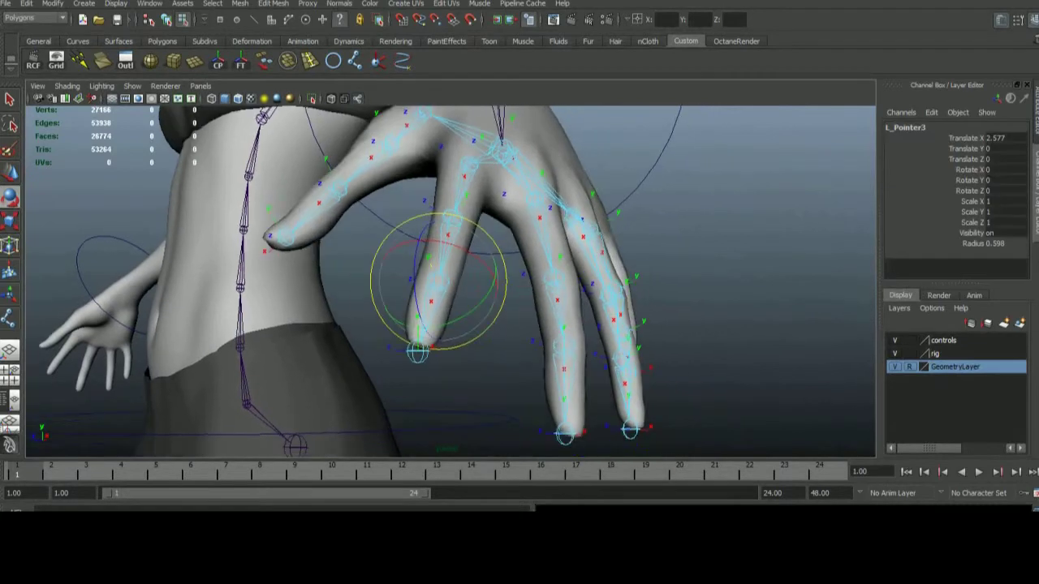
pyautogui.keyDown('alt'); pyautogui.moveTo(390, 219); pyautogui.dragTo(348, 217); pyautogui.keyUp('alt')
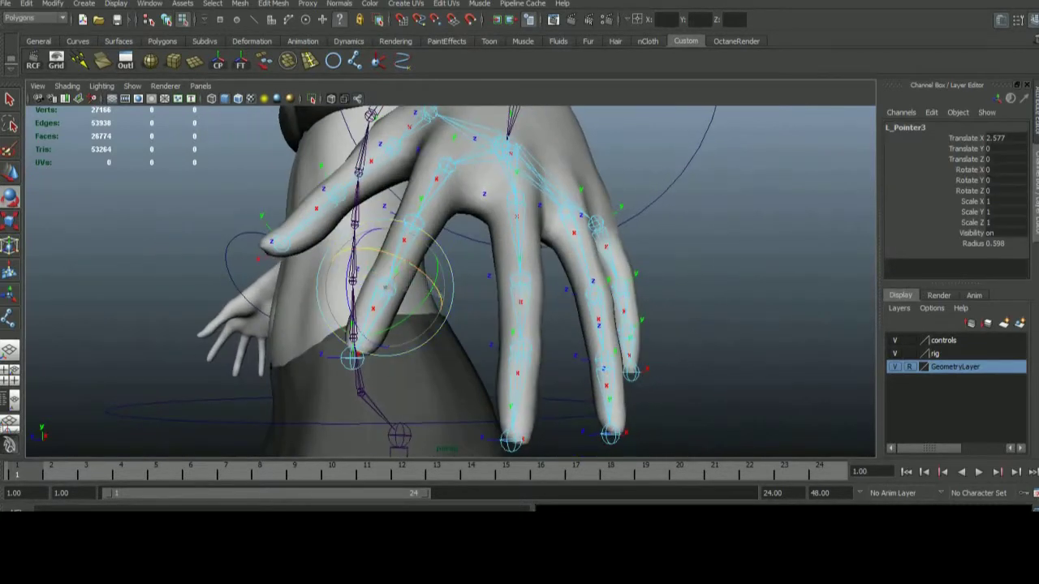
pyautogui.moveTo(406, 267)
pyautogui.keyDown('alt'); pyautogui.mouseDown()
pyautogui.moveTo(422, 243)
pyautogui.moveTo(430, 252)
pyautogui.moveTo(413, 276)
pyautogui.moveTo(365, 255)
pyautogui.mouseUp(); pyautogui.keyUp('alt')
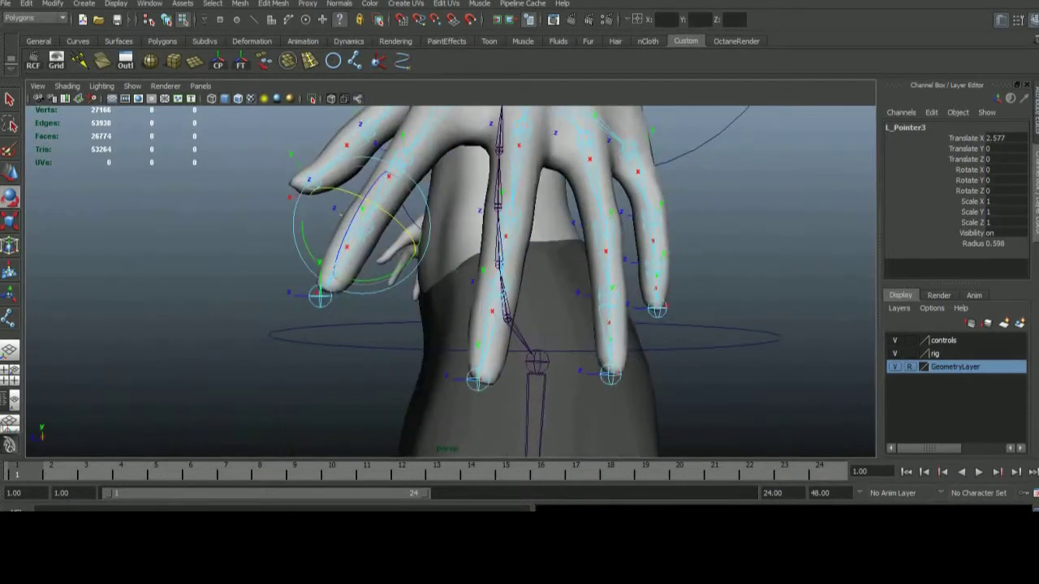
pyautogui.click(368, 247)
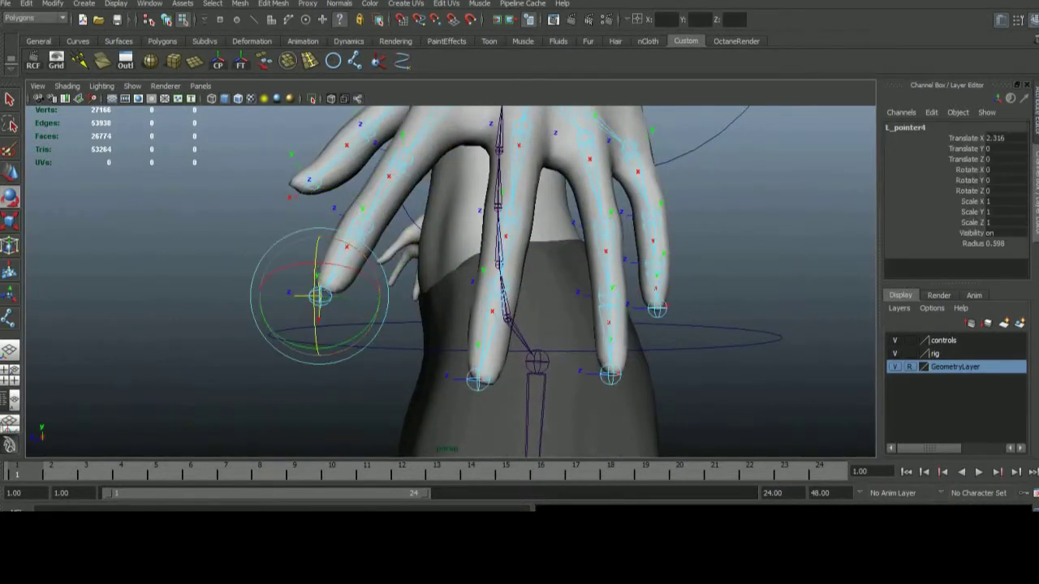
pyautogui.moveTo(406, 268)
pyautogui.keyDown('alt'); pyautogui.mouseDown()
pyautogui.moveTo(438, 255)
pyautogui.moveTo(374, 292)
pyautogui.mouseUp(); pyautogui.keyUp('alt')
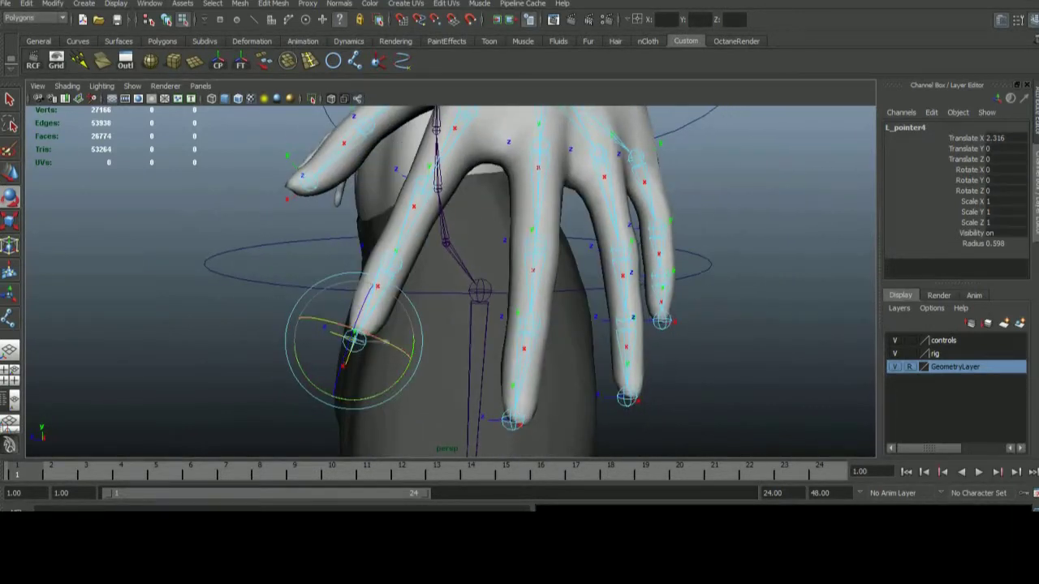
pyautogui.moveTo(370, 309)
pyautogui.keyDown('alt'); pyautogui.mouseDown()
pyautogui.moveTo(341, 317)
pyautogui.moveTo(300, 297)
pyautogui.mouseUp(); pyautogui.keyUp('alt')
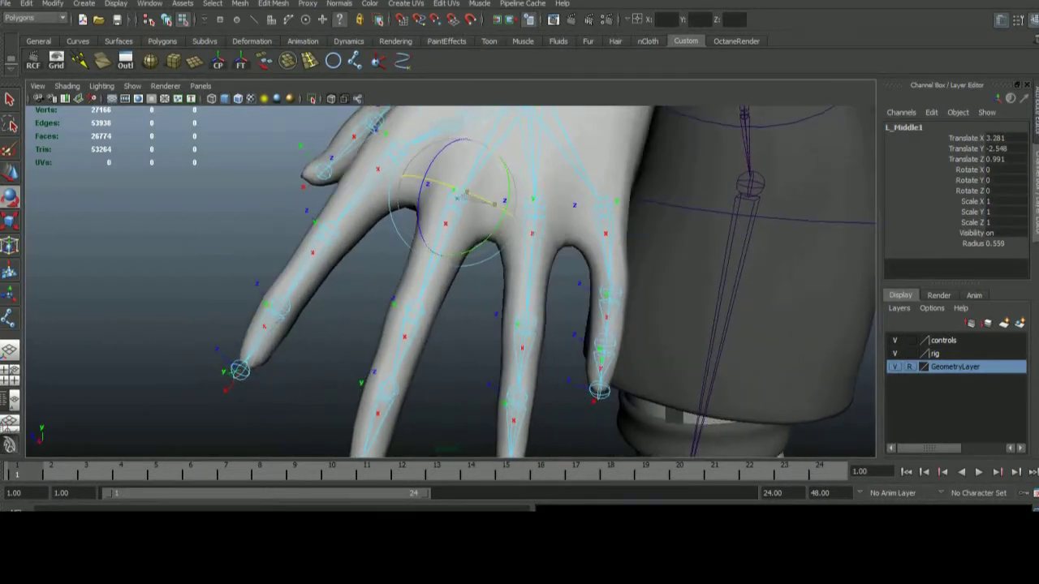
pyautogui.moveTo(454, 284)
pyautogui.keyDown('alt'); pyautogui.mouseDown()
pyautogui.moveTo(503, 276)
pyautogui.moveTo(450, 288)
pyautogui.mouseUp(); pyautogui.keyUp('alt')
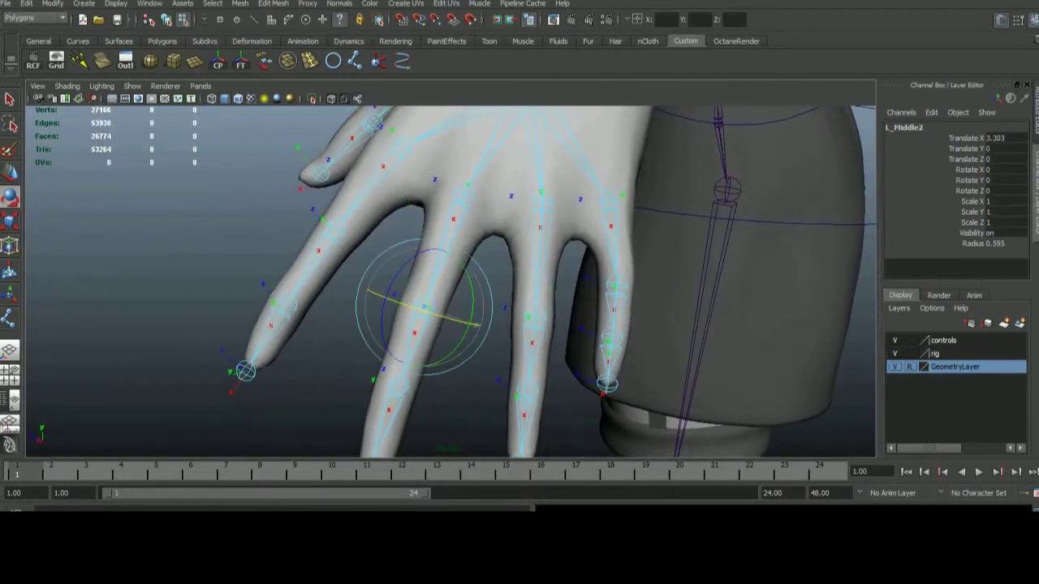
pyautogui.moveTo(451, 288)
pyautogui.keyDown('alt'); pyautogui.mouseDown()
pyautogui.moveTo(536, 276)
pyautogui.moveTo(503, 280)
pyautogui.moveTo(515, 276)
pyautogui.moveTo(653, 284)
pyautogui.mouseUp(); pyautogui.keyUp('alt')
pyautogui.click(406, 324)
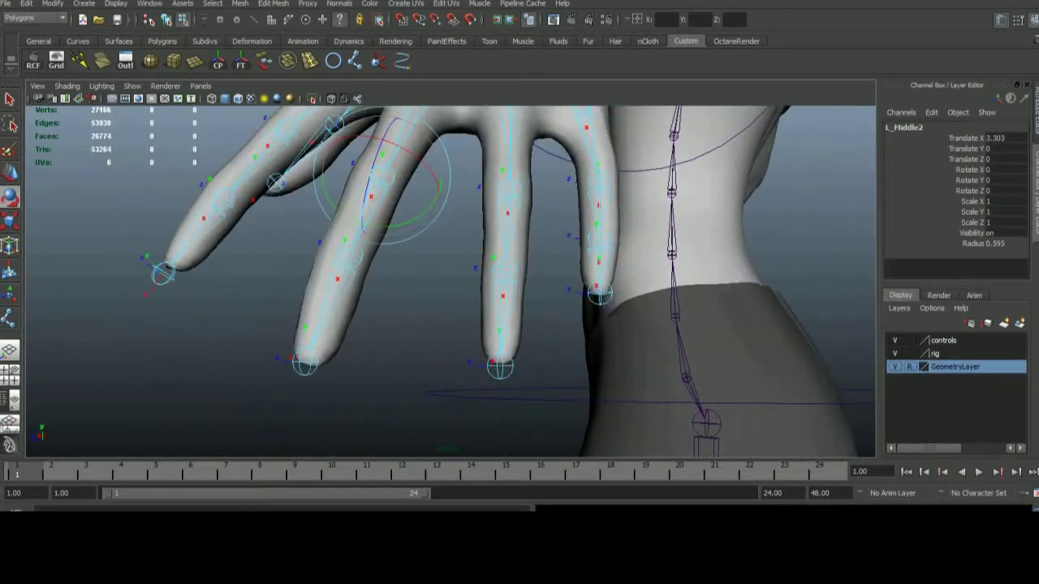
pyautogui.click(653, 284)
pyautogui.click(304, 365)
pyautogui.keyDown('alt'); pyautogui.moveTo(304, 365); pyautogui.dragTo(657, 365); pyautogui.keyUp('alt')
pyautogui.click(492, 280)
pyautogui.keyDown('alt'); pyautogui.moveTo(454, 284); pyautogui.dragTo(519, 284); pyautogui.keyUp('alt')
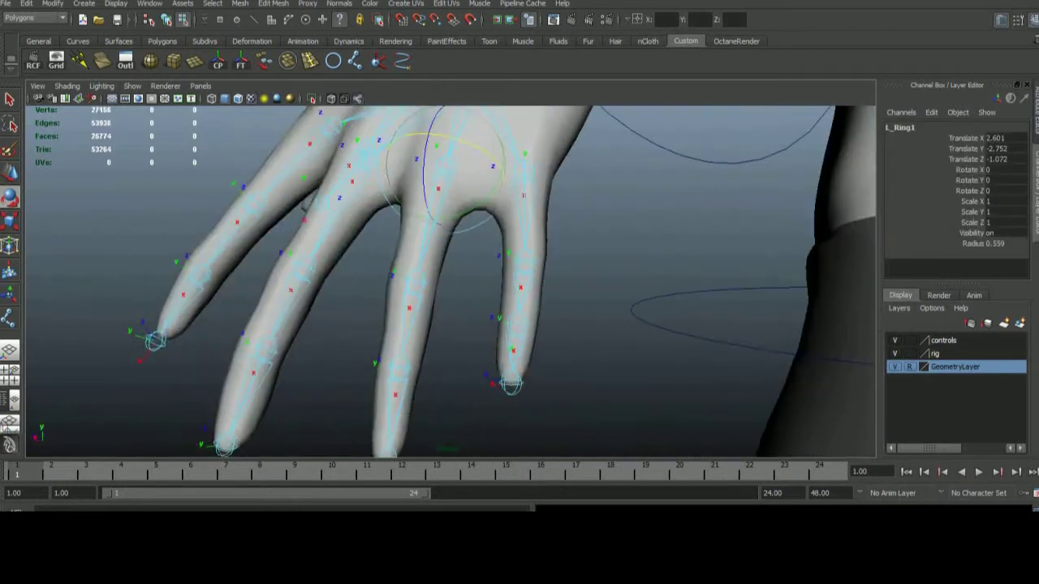
pyautogui.keyDown('alt'); pyautogui.moveTo(454, 284); pyautogui.dragTo(552, 284); pyautogui.keyUp('alt')
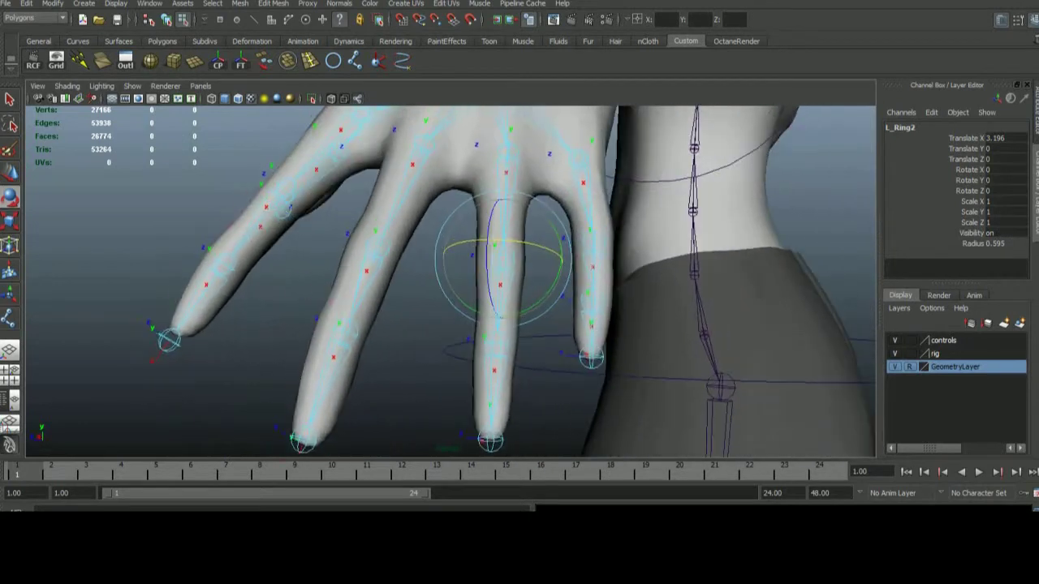
pyautogui.moveTo(455, 284)
pyautogui.keyDown('alt'); pyautogui.mouseDown()
pyautogui.moveTo(519, 284)
pyautogui.moveTo(471, 284)
pyautogui.moveTo(486, 284)
pyautogui.moveTo(503, 259)
pyautogui.mouseUp(); pyautogui.keyUp('alt')
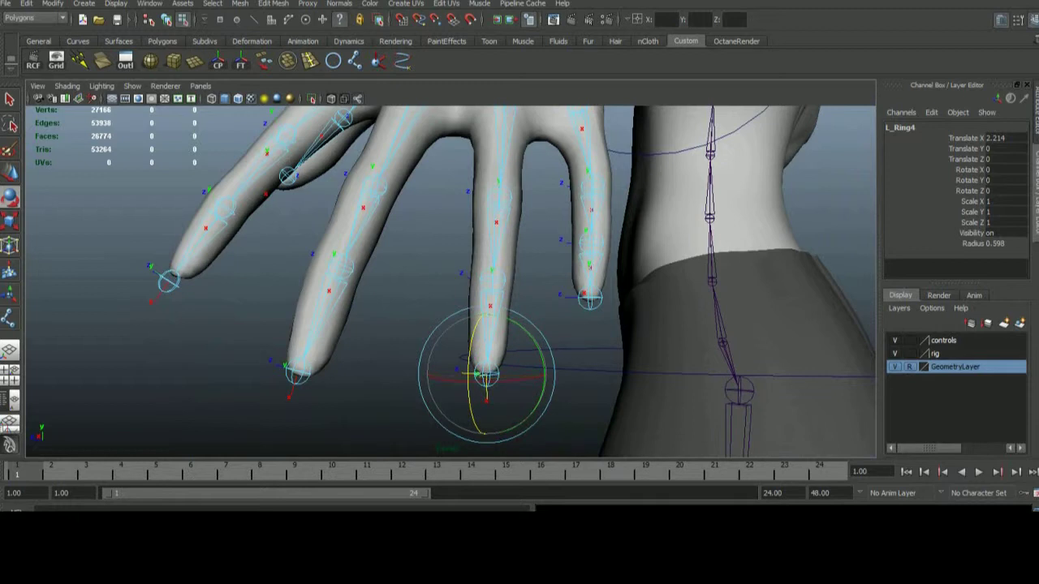
pyautogui.moveTo(503, 259)
pyautogui.keyDown('alt'); pyautogui.mouseDown()
pyautogui.moveTo(487, 227)
pyautogui.moveTo(495, 252)
pyautogui.moveTo(499, 243)
pyautogui.moveTo(487, 268)
pyautogui.moveTo(463, 227)
pyautogui.mouseUp(); pyautogui.keyUp('alt')
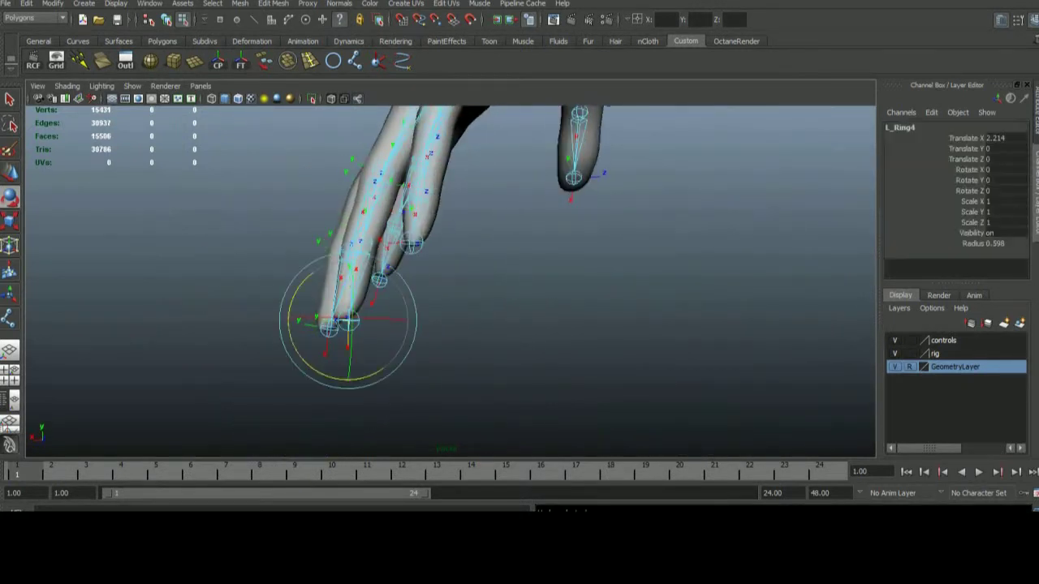
pyautogui.moveTo(463, 227)
pyautogui.keyDown('alt'); pyautogui.mouseDown()
pyautogui.moveTo(434, 247)
pyautogui.moveTo(385, 232)
pyautogui.moveTo(454, 260)
pyautogui.moveTo(390, 235)
pyautogui.moveTo(406, 243)
pyautogui.moveTo(459, 213)
pyautogui.moveTo(402, 252)
pyautogui.moveTo(430, 243)
pyautogui.moveTo(471, 268)
pyautogui.moveTo(389, 235)
pyautogui.mouseUp(); pyautogui.keyUp('alt')
pyautogui.press('Up')
pyautogui.press('Up')
pyautogui.press('Up')
pyautogui.press('Down')
pyautogui.click(689, 243)
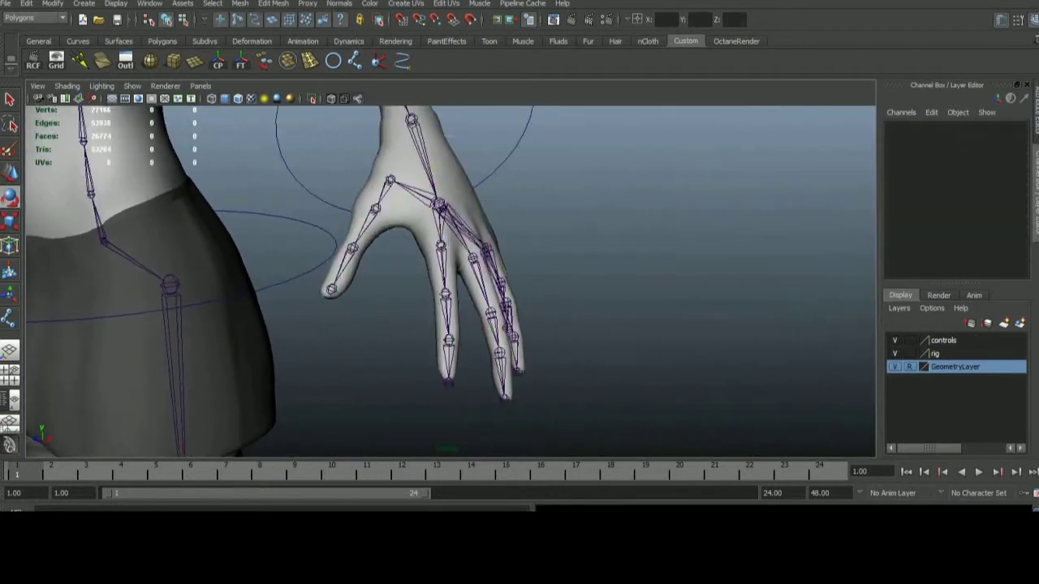
pyautogui.keyDown('alt'); pyautogui.moveTo(689, 244); pyautogui.dragTo(665, 235); pyautogui.keyUp('alt')
pyautogui.press('a')
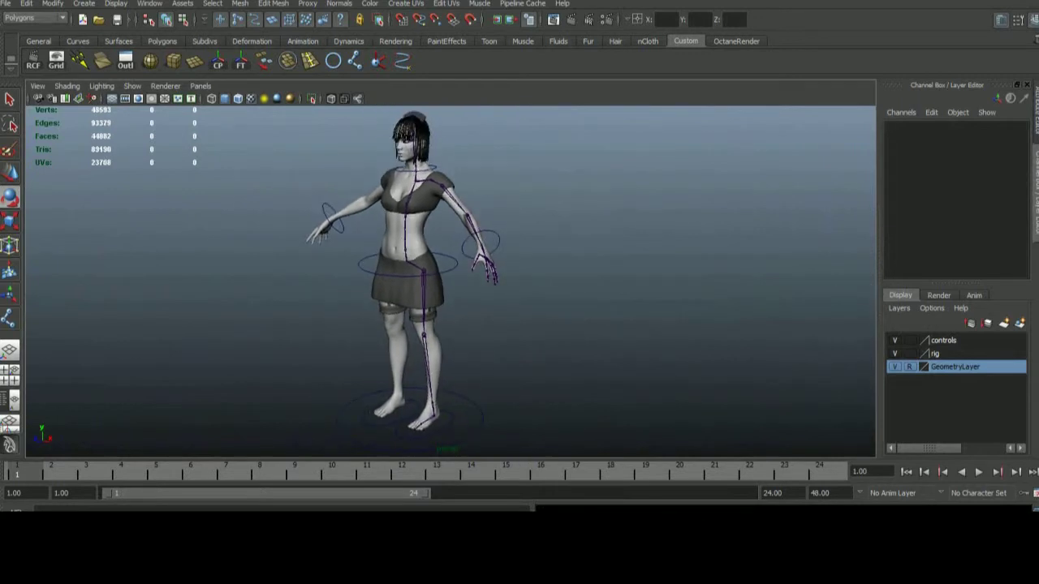
pyautogui.click(445, 185)
pyautogui.press('f')
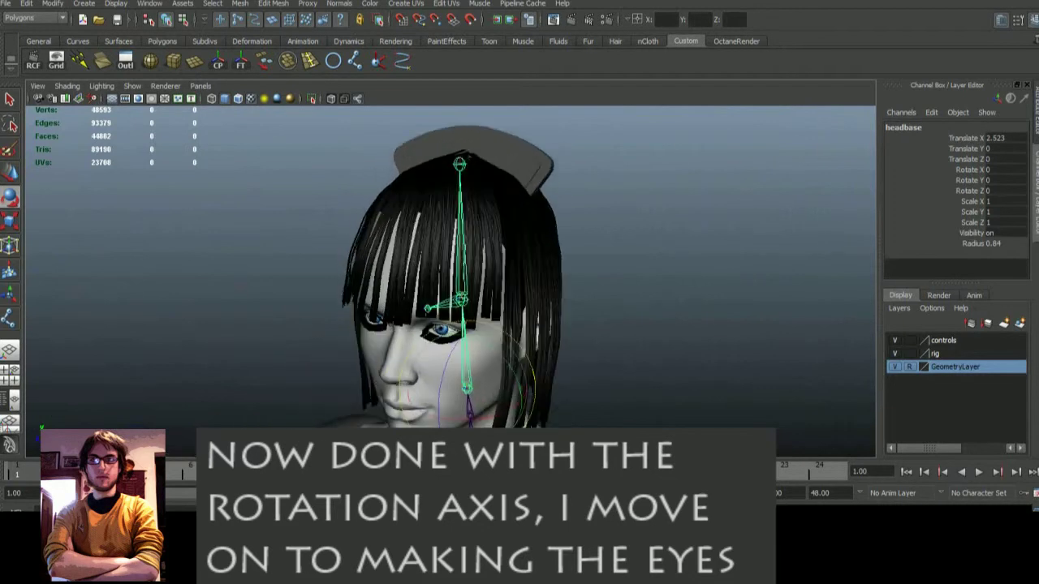
pyautogui.keyDown('alt'); pyautogui.moveTo(617, 243); pyautogui.dragTo(568, 260); pyautogui.keyUp('alt')
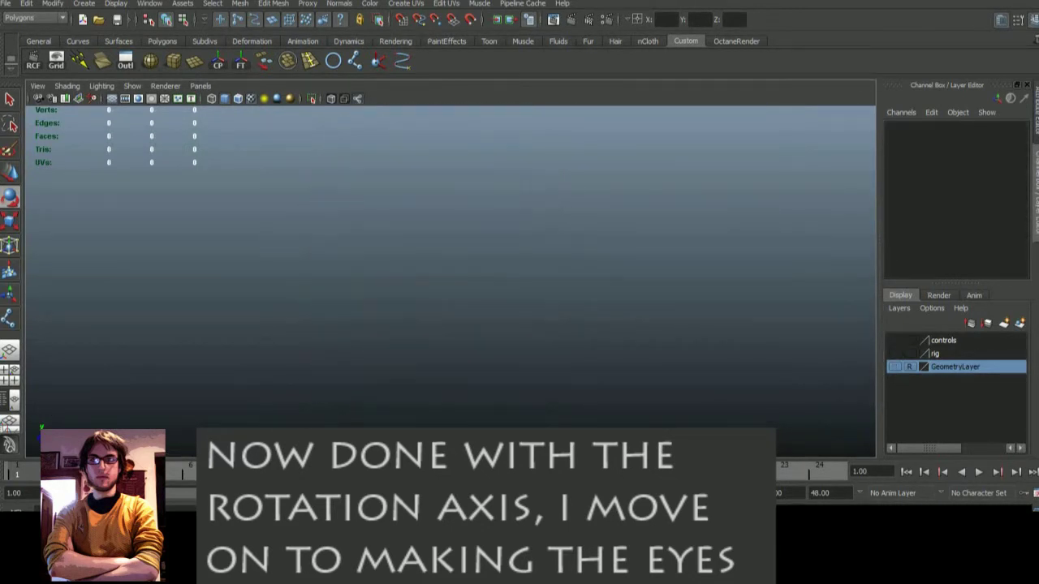
# - Remove both eyeballs from GeometryLayer and hide that layer to check them
pyautogui.press('f')
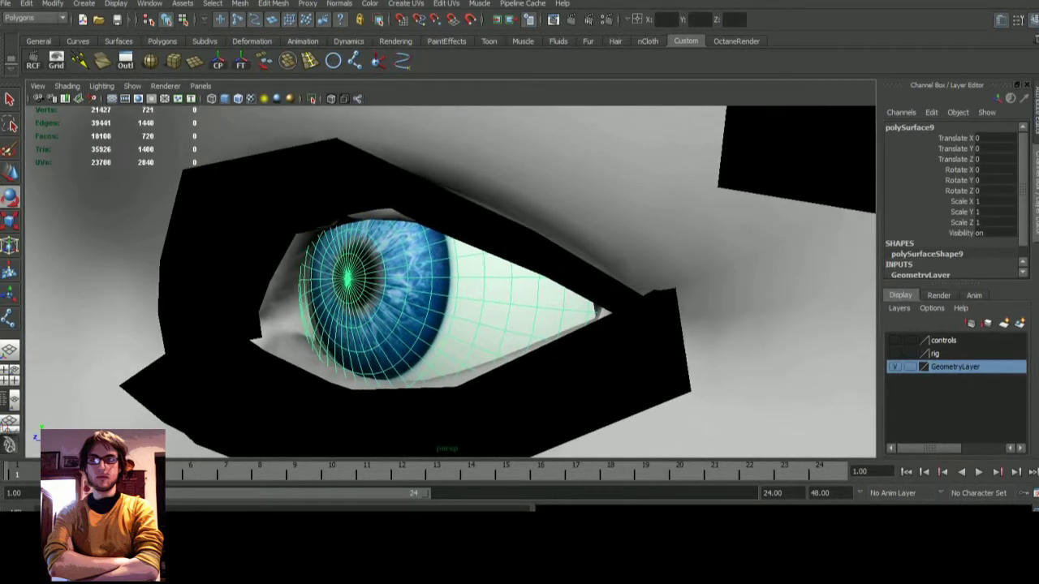
pyautogui.press('[')
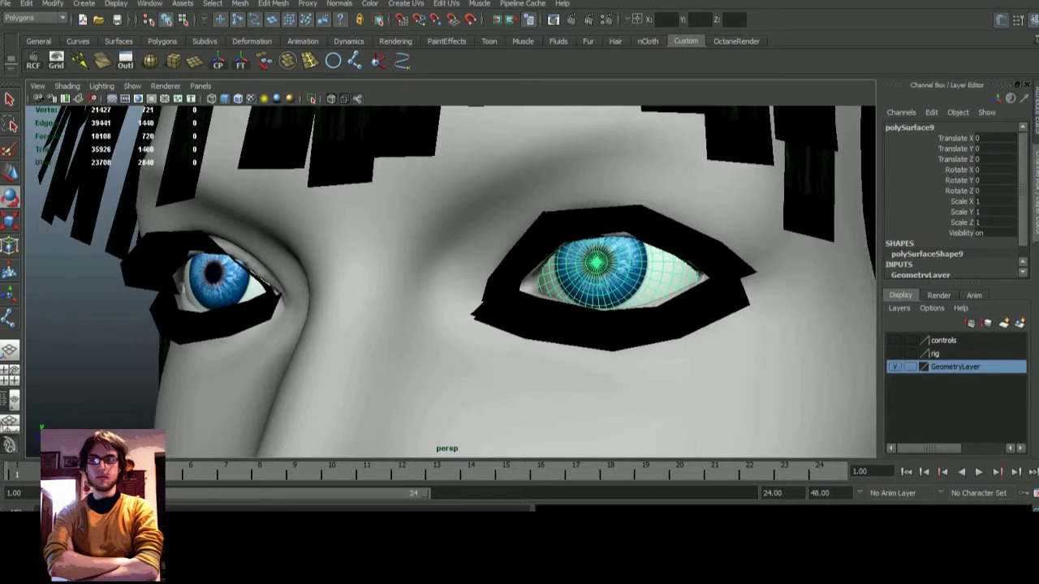
pyautogui.press('[')
pyautogui.rightClick(955, 366)
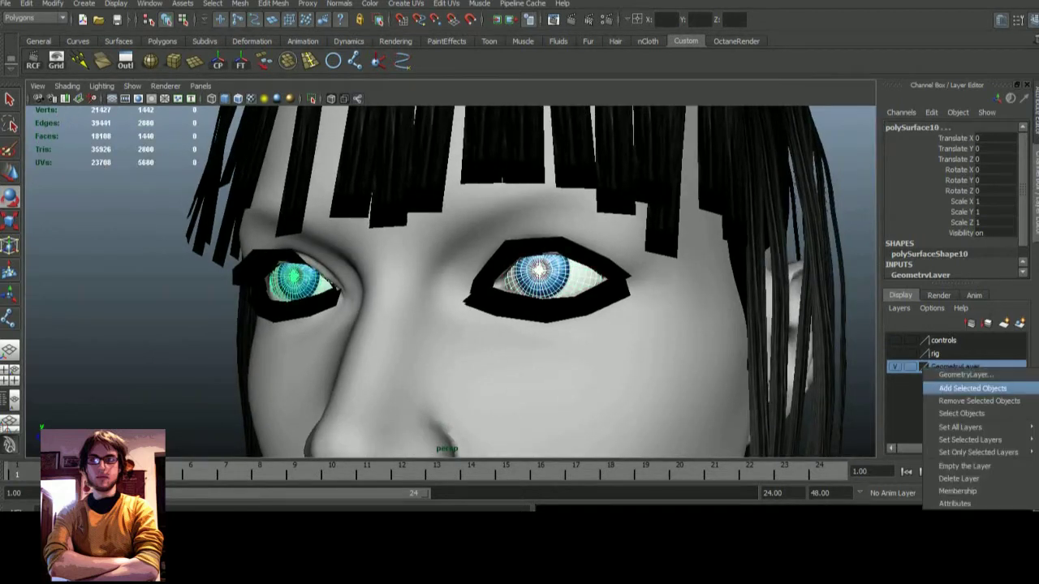
pyautogui.click(957, 388)
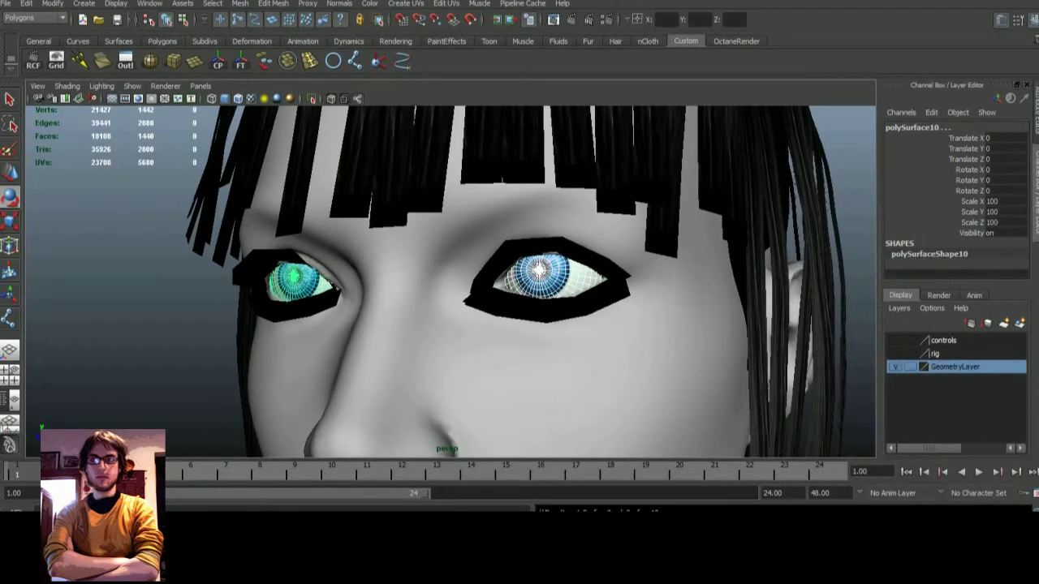
pyautogui.click(895, 367)
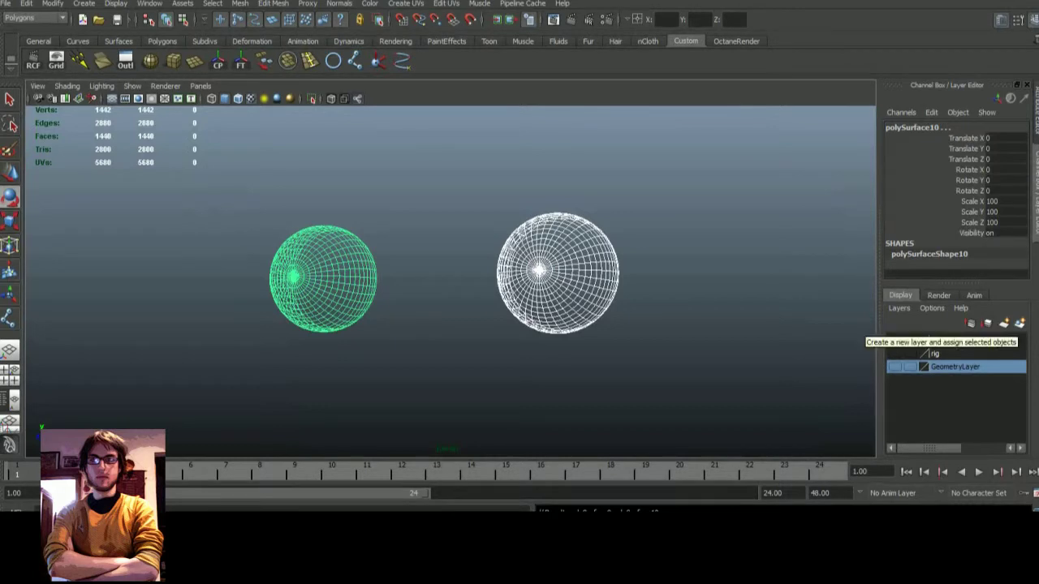
# - Add the eyeballs to the rig layer, show it, and select the right eyeball
pyautogui.rightClick(934, 354)
pyautogui.click(965, 373)
pyautogui.click(895, 366)
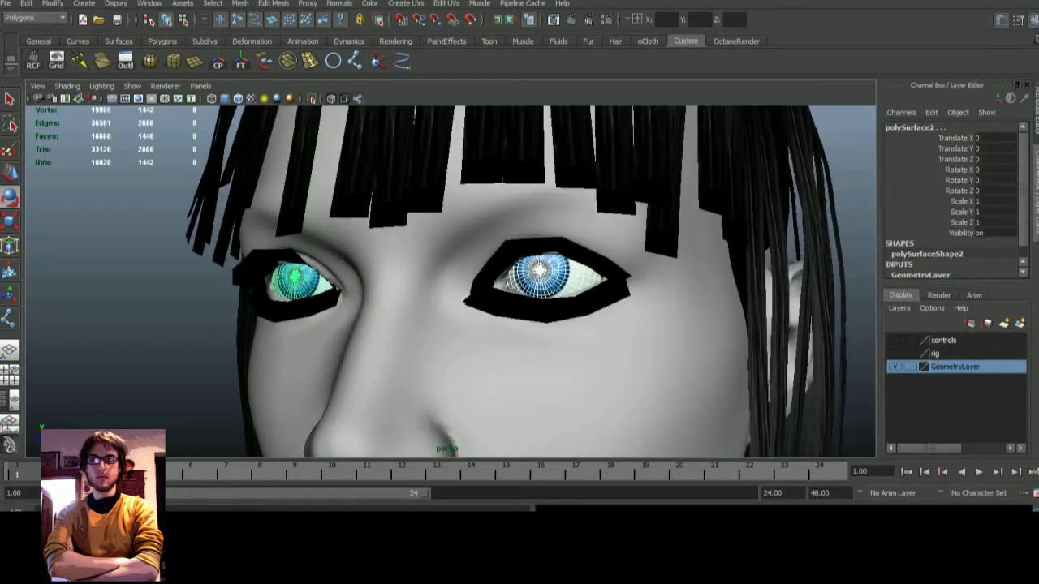
pyautogui.rightClick(913, 353)
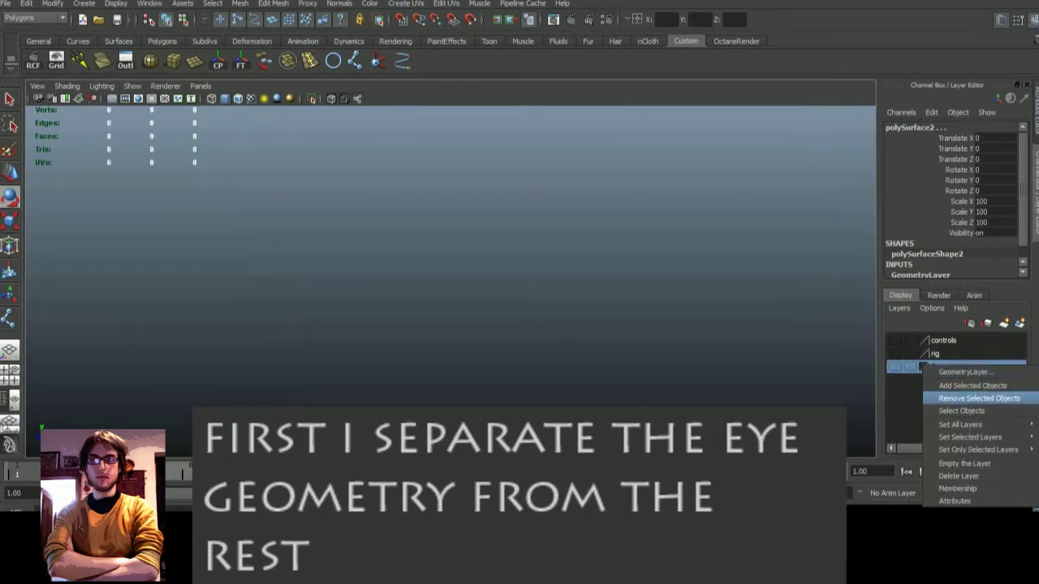
pyautogui.click(949, 390)
pyautogui.rightClick(916, 355)
pyautogui.click(949, 376)
pyautogui.click(895, 354)
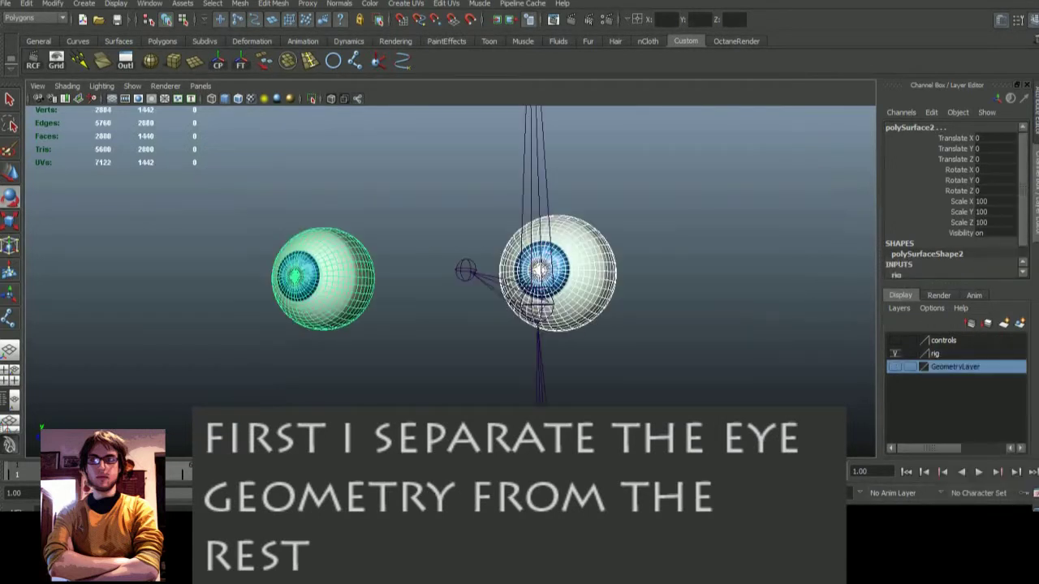
pyautogui.click(526, 259)
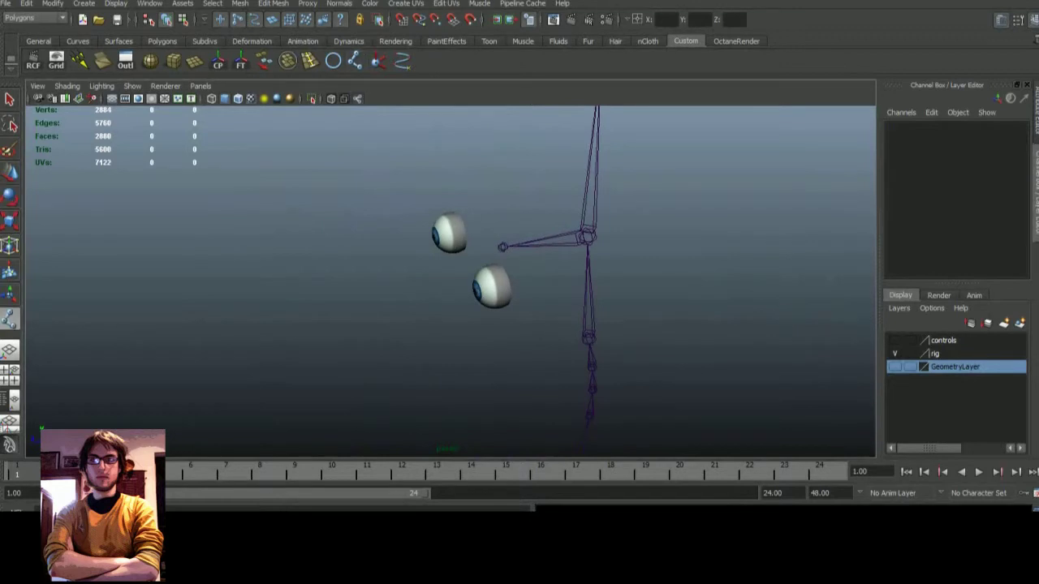
# - In the four-view layout, draw a two-joint chain at the eyeball's centre
pyautogui.press('space')
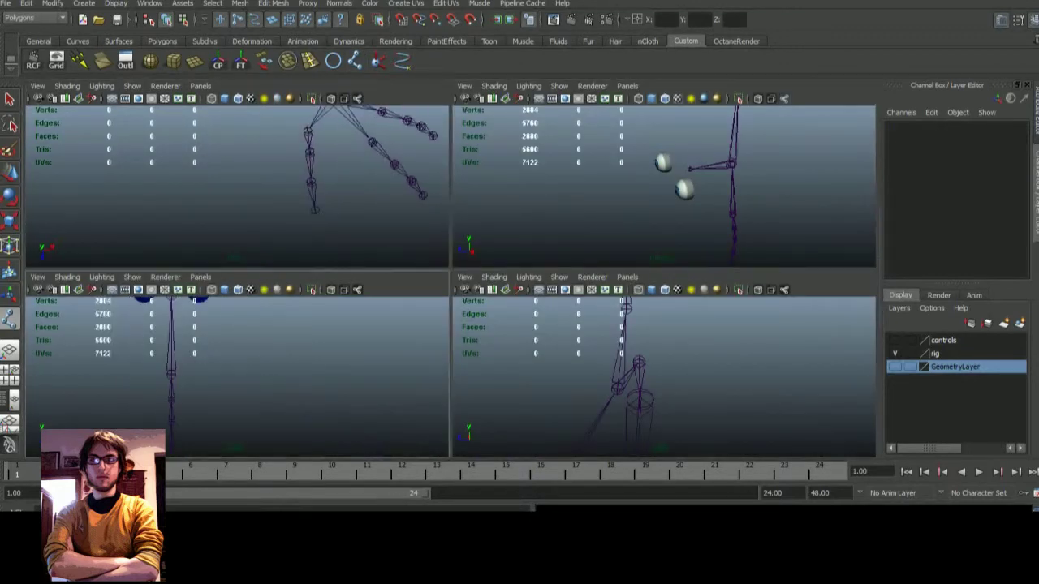
pyautogui.scroll(5, 219, 357)
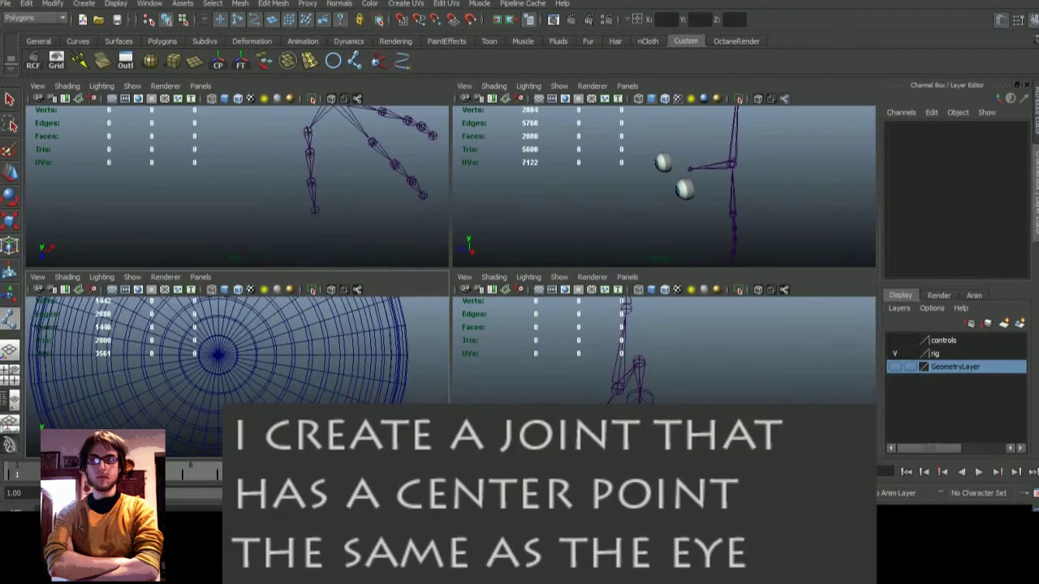
pyautogui.click(219, 355)
pyautogui.keyDown('alt'); pyautogui.moveTo(632, 357); pyautogui.dragTo(722, 340, button='middle'); pyautogui.keyUp('alt')
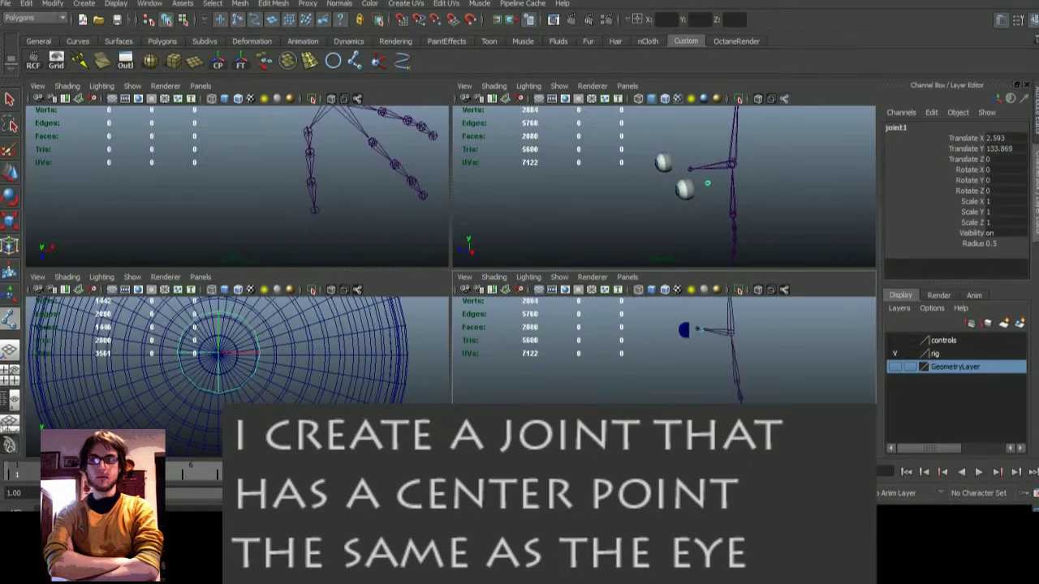
pyautogui.scroll(5, 674, 355)
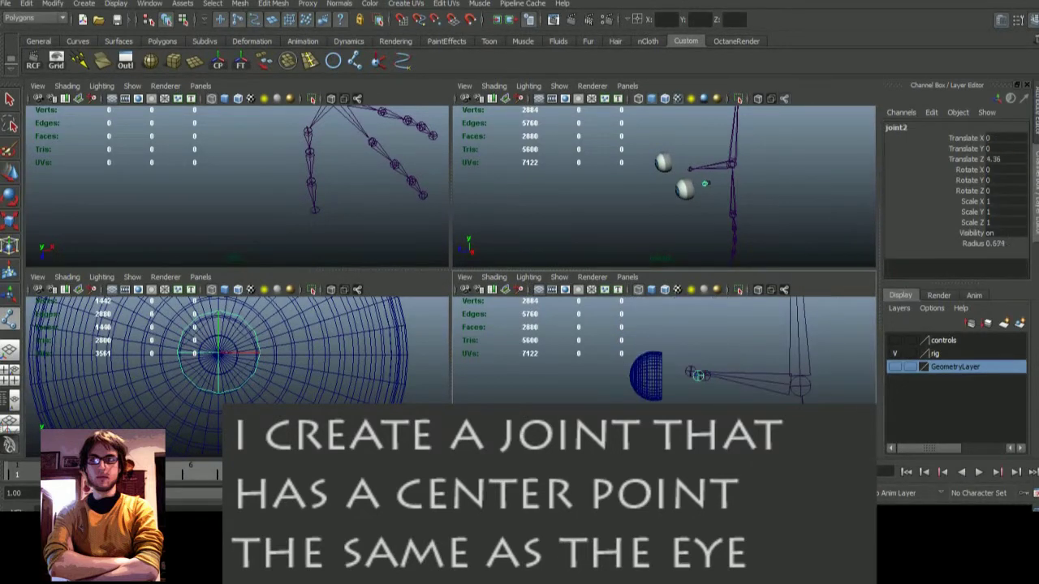
pyautogui.press('Return')
pyautogui.press('e')
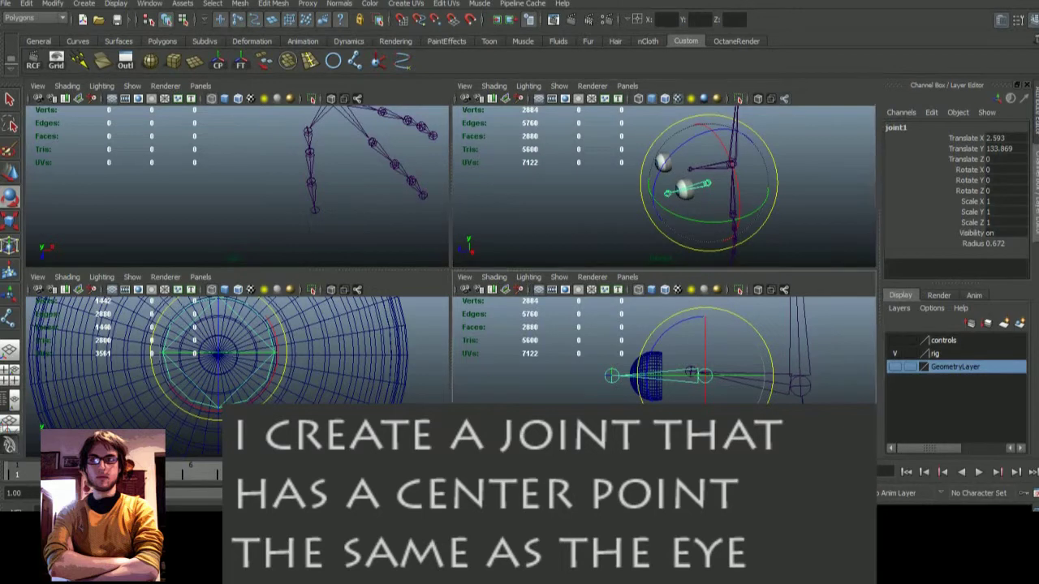
# - Move joint1 along Z and sideways so it sits at the eyeball's centre
pyautogui.press('w')
pyautogui.moveTo(613, 374); pyautogui.dragTo(487, 375)
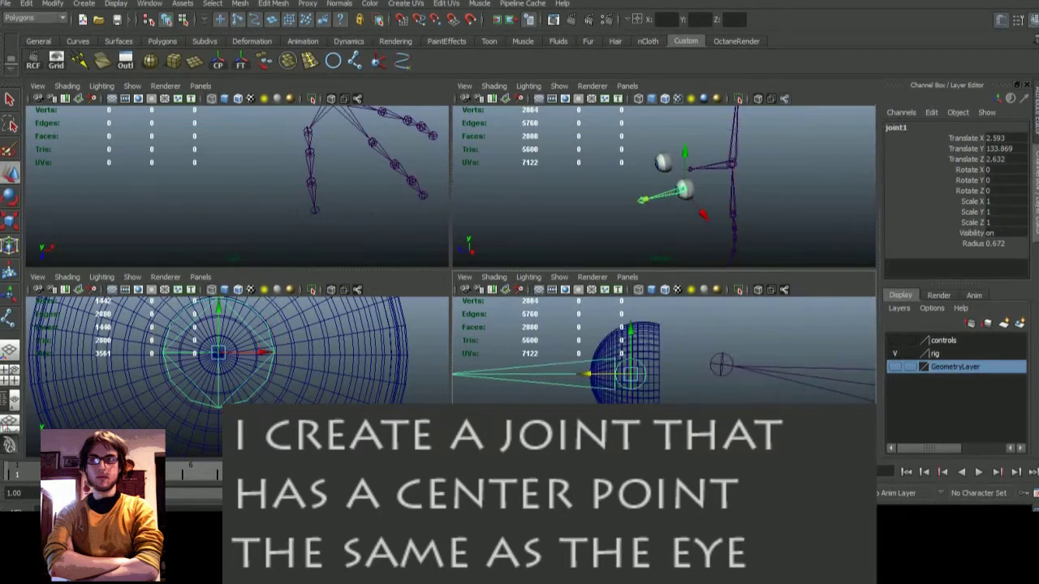
pyautogui.press('f')
pyautogui.moveTo(263, 352); pyautogui.dragTo(267, 353)
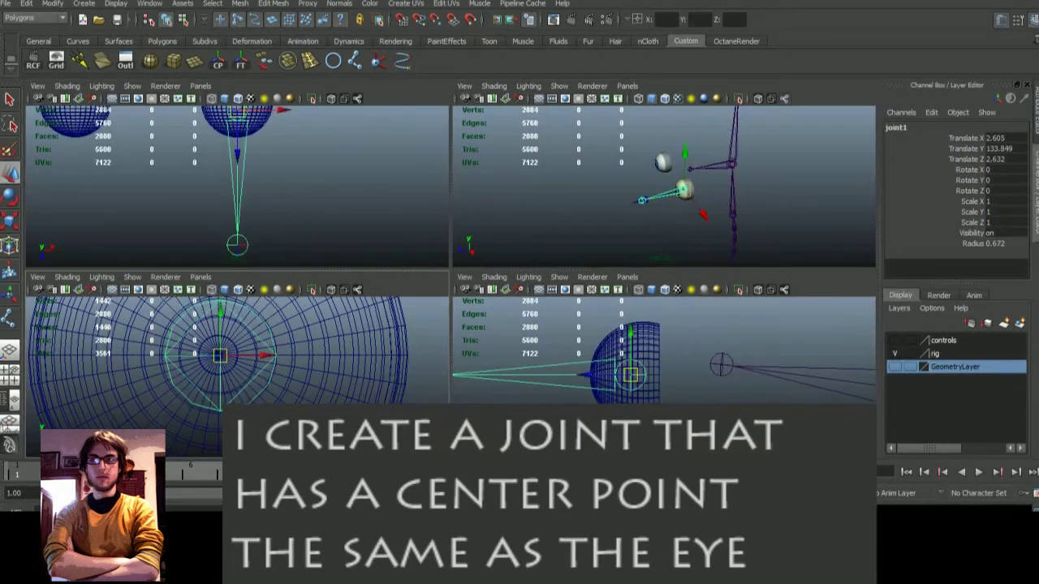
pyautogui.scroll(5, 235, 187)
pyautogui.scroll(-3, 235, 187)
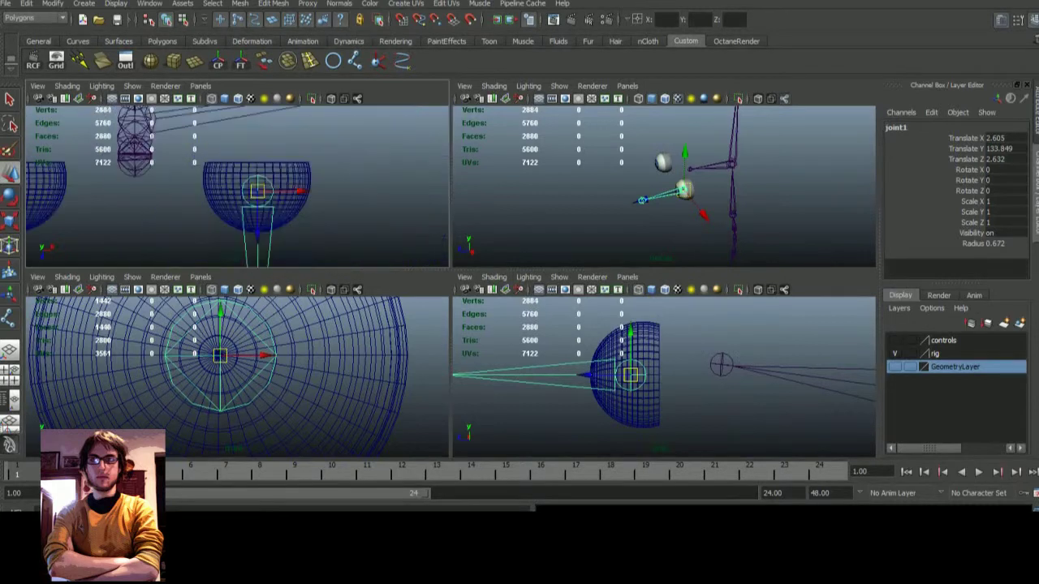
pyautogui.scroll(2, 236, 187)
pyautogui.scroll(1, 235, 186)
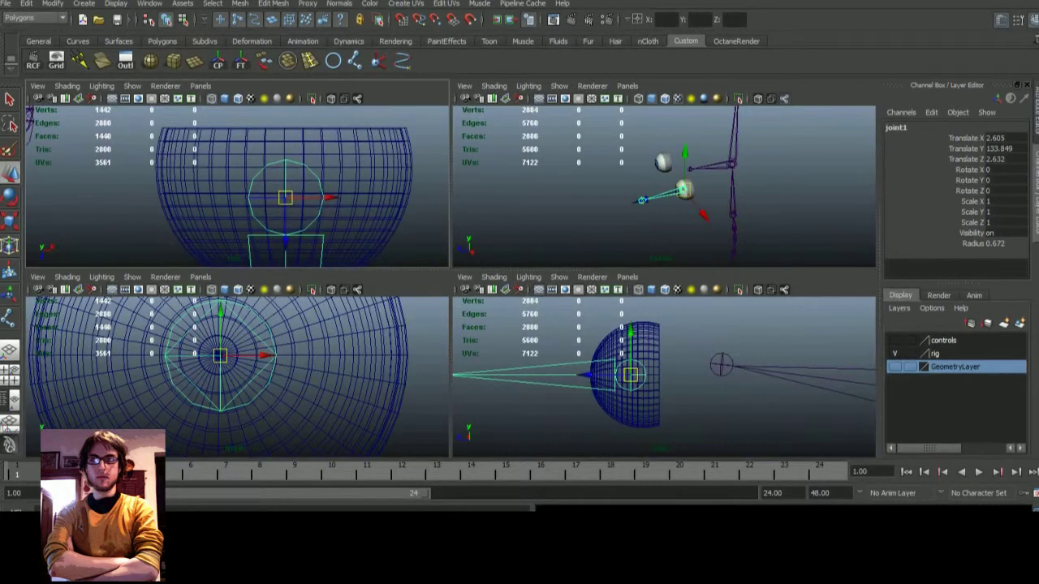
pyautogui.moveTo(285, 197)
pyautogui.mouseDown()
pyautogui.moveTo(285, 182)
pyautogui.moveTo(317, 155)
pyautogui.mouseUp()
# - Extend joint2 20.426 units out in front of the eye
pyautogui.scroll(2, 321, 162)
pyautogui.scroll(-3, 649, 373)
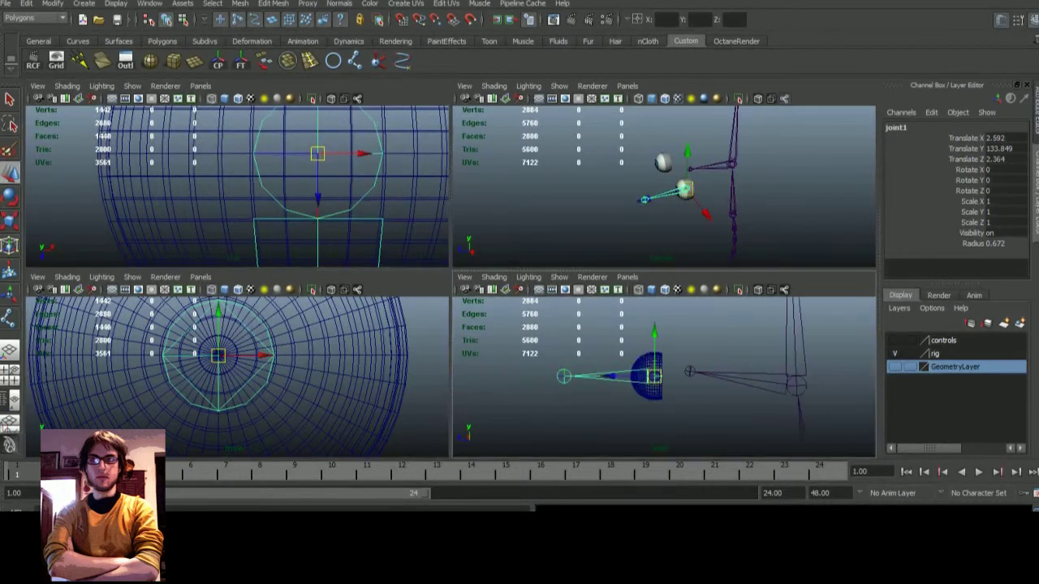
pyautogui.scroll(-2, 649, 374)
pyautogui.press('Down')
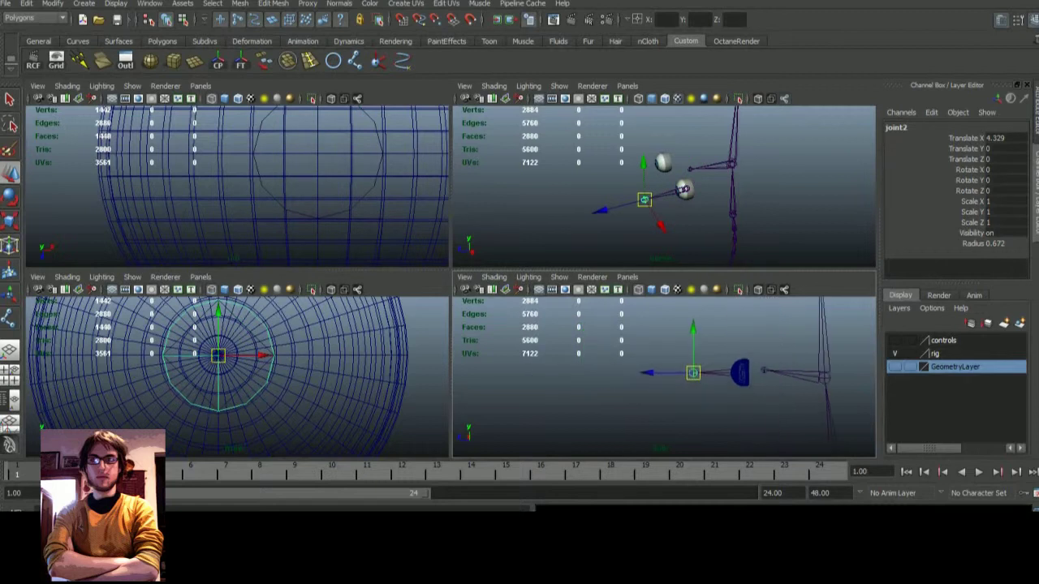
pyautogui.moveTo(616, 206); pyautogui.dragTo(486, 240)
pyautogui.keyDown('alt'); pyautogui.moveTo(662, 162); pyautogui.dragTo(696, 146); pyautogui.keyUp('alt')
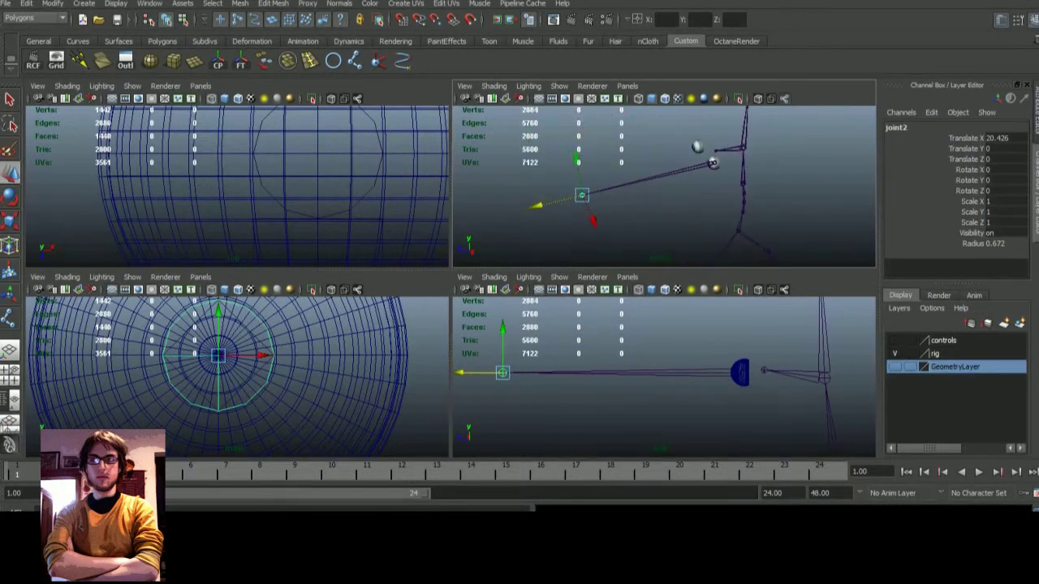
# - Move the circle aim control well in front of the head and flatten it into an oval
pyautogui.click(696, 146)
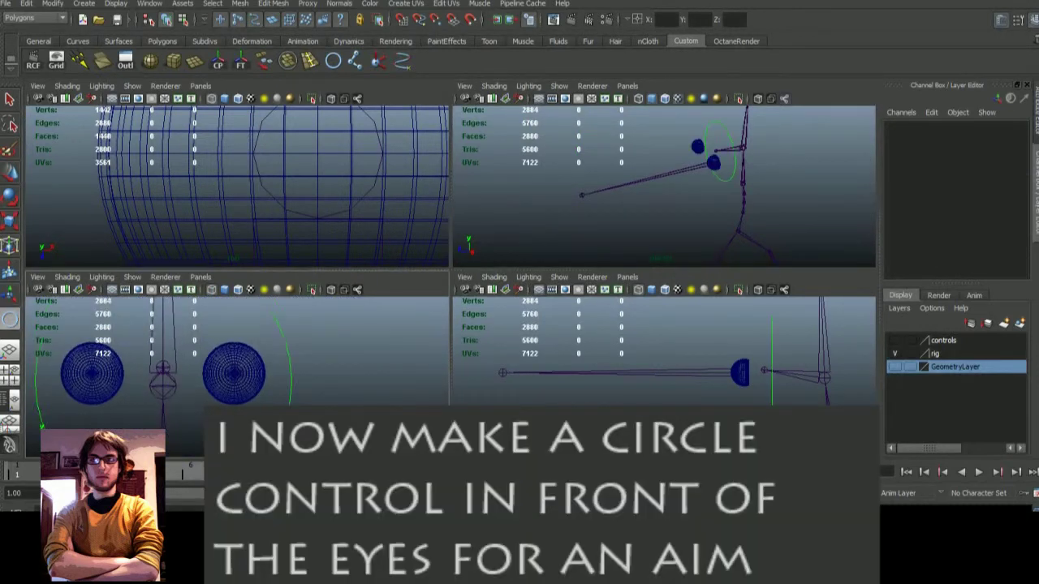
pyautogui.press('w')
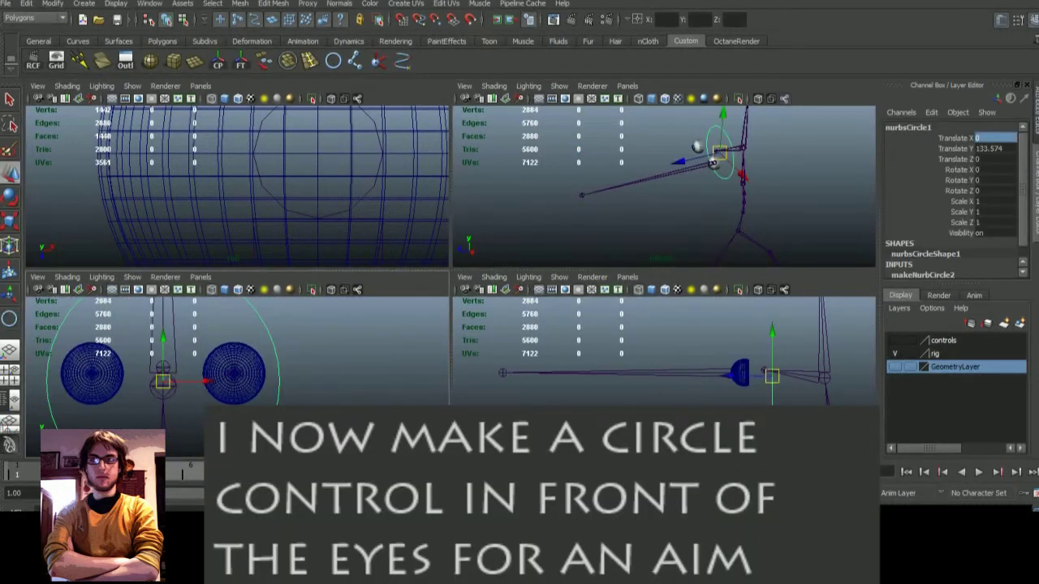
pyautogui.moveTo(754, 376)
pyautogui.mouseDown()
pyautogui.moveTo(486, 375)
pyautogui.moveTo(496, 372)
pyautogui.mouseUp()
pyautogui.keyDown('alt'); pyautogui.moveTo(690, 203); pyautogui.dragTo(649, 194); pyautogui.keyUp('alt')
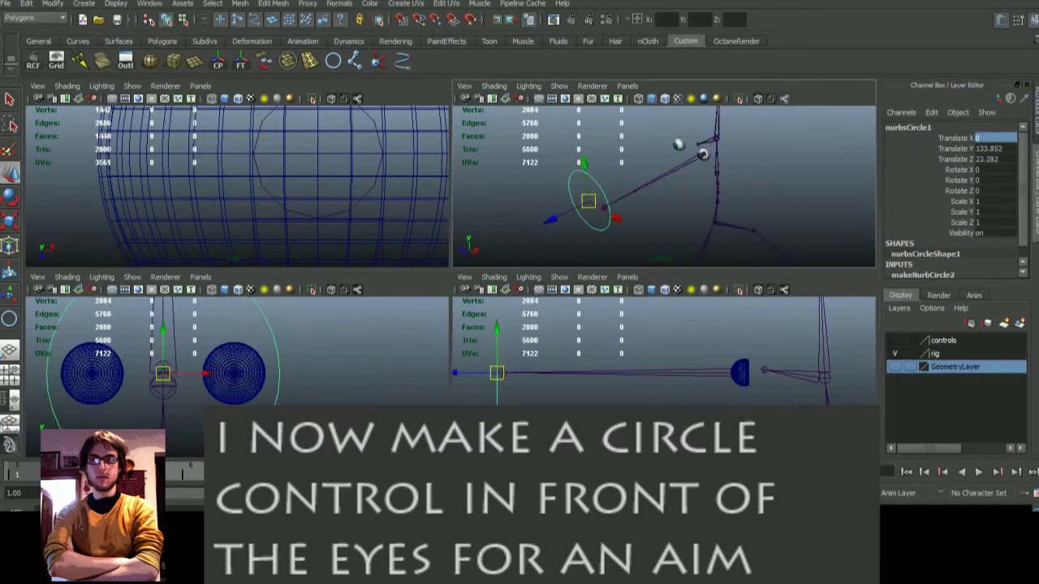
pyautogui.press('r')
pyautogui.moveTo(495, 344); pyautogui.dragTo(496, 313)
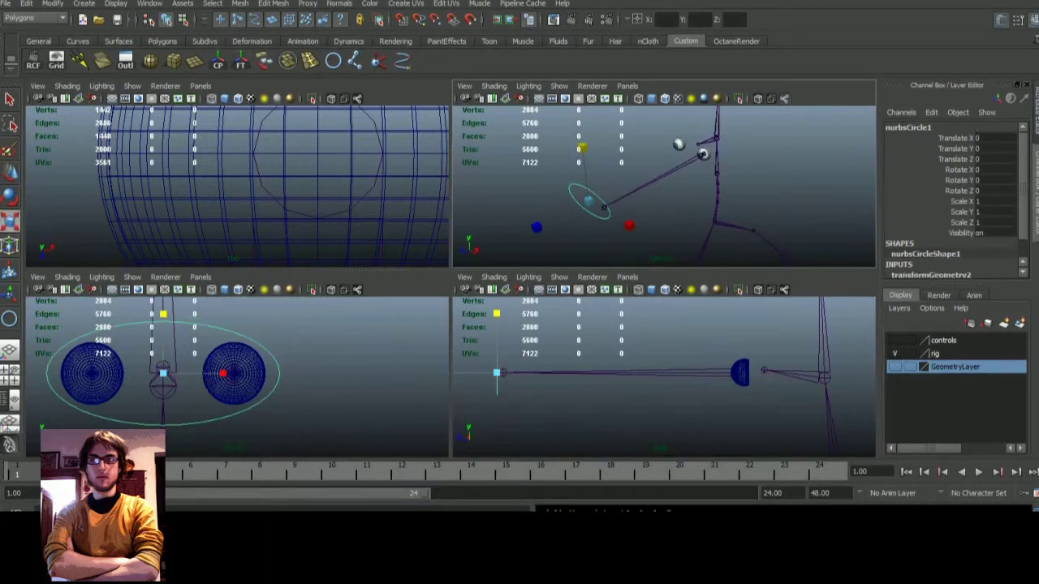
# - Select the eyesbase joint chain and step the selection to joint1
pyautogui.moveTo(649, 187)
pyautogui.keyDown('alt'); pyautogui.mouseDown()
pyautogui.moveTo(617, 179)
pyautogui.moveTo(641, 179)
pyautogui.mouseUp(); pyautogui.keyUp('alt')
pyautogui.click(650, 227)
pyautogui.click(641, 183)
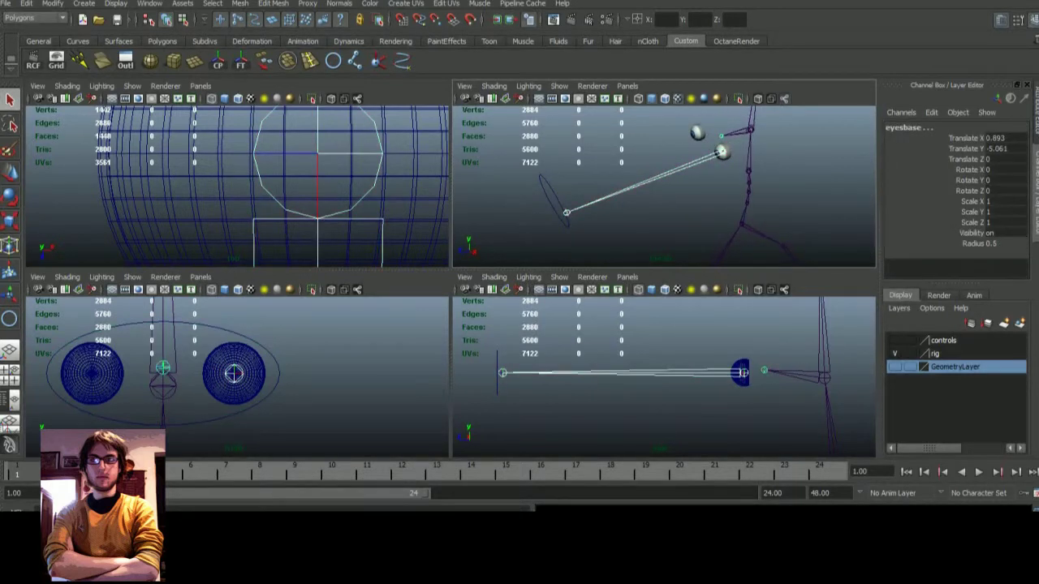
pyautogui.press('Up')
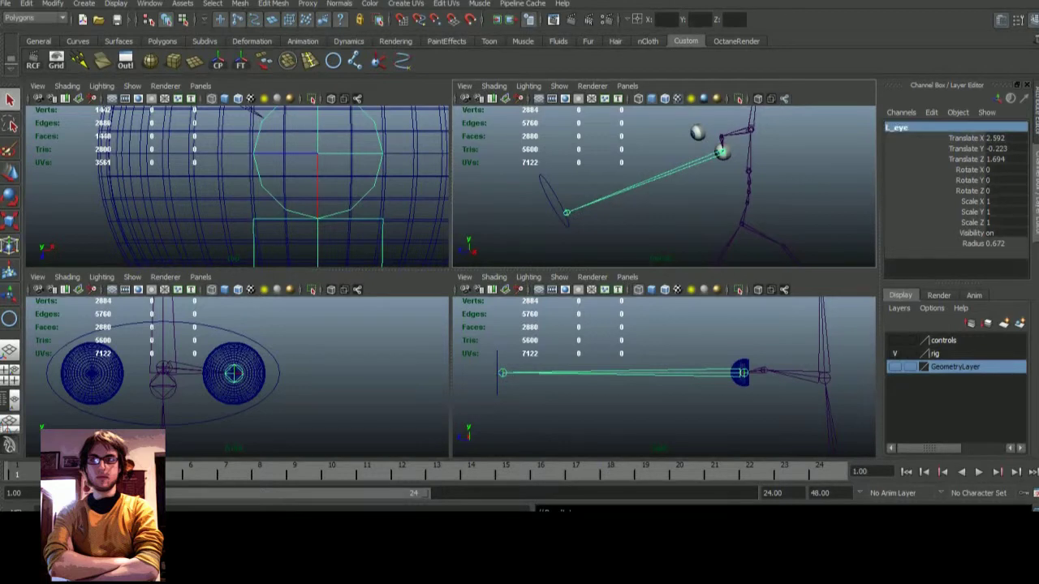
# - Maximize the perspective view and reselect the root eye joint l_eye
pyautogui.press('Down')
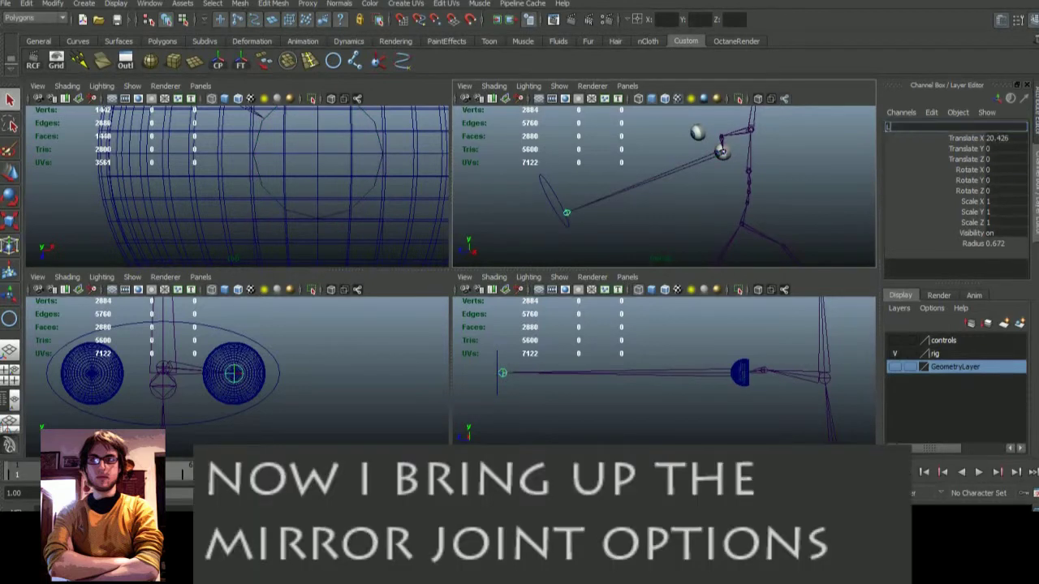
pyautogui.press('space')
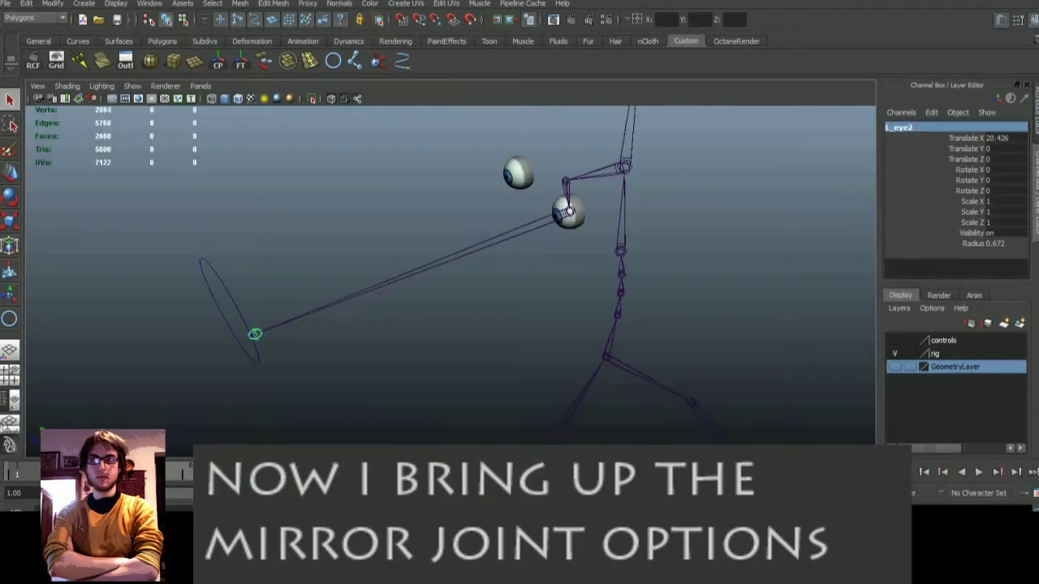
pyautogui.press('Up')
# - Switch to the Animation menu set and mirror the eye joint across YZ to create R_eye
pyautogui.click(36, 17)
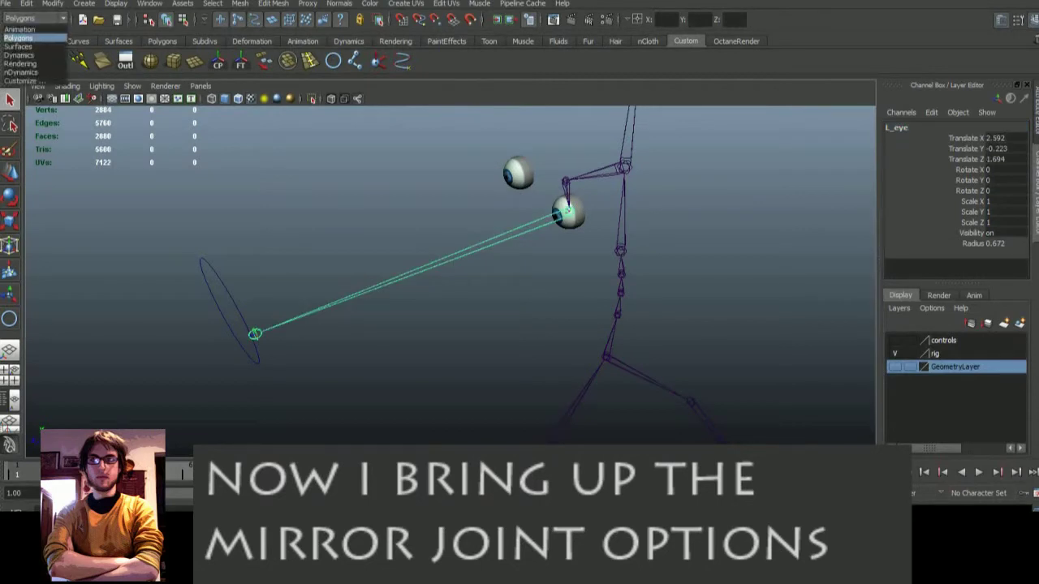
pyautogui.click(32, 30)
pyautogui.click(438, 3)
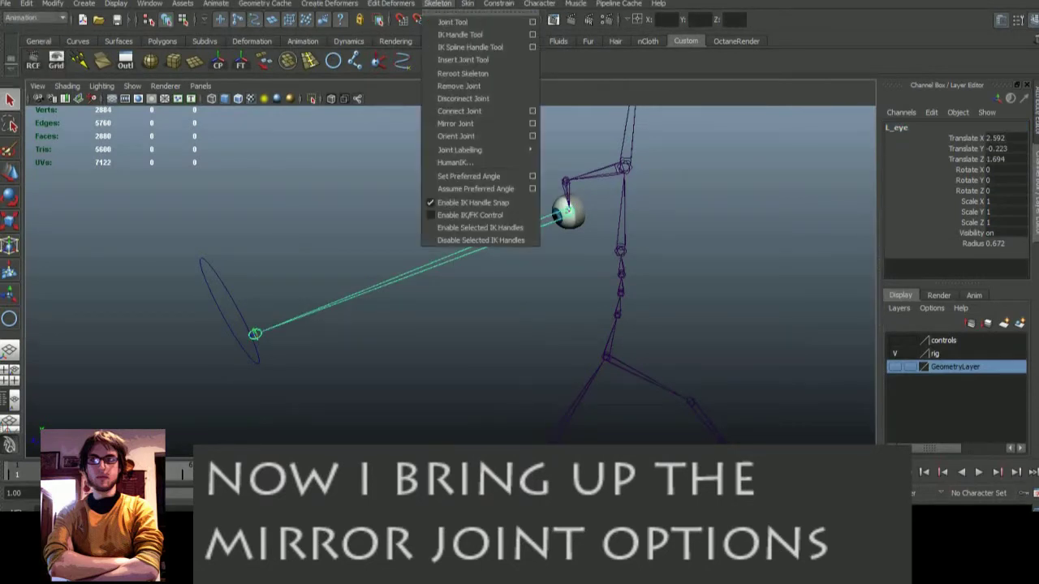
pyautogui.click(532, 123)
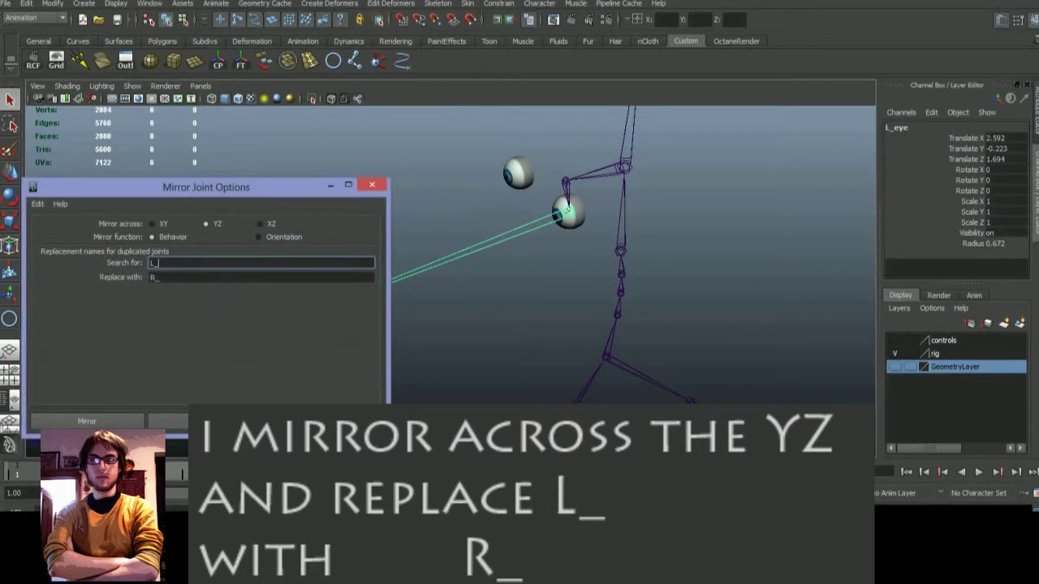
pyautogui.click(166, 421)
# - Pick the lower eye chain's start and end joints for an IK handle
pyautogui.keyDown('alt'); pyautogui.moveTo(568, 284); pyautogui.dragTo(730, 268); pyautogui.keyUp('alt')
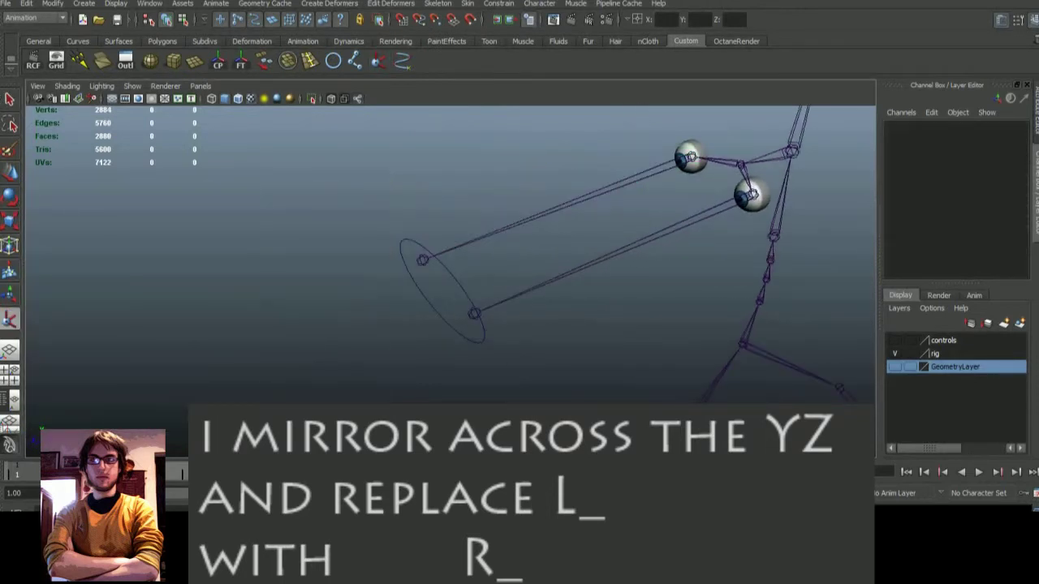
pyautogui.click(474, 310)
pyautogui.click(474, 311)
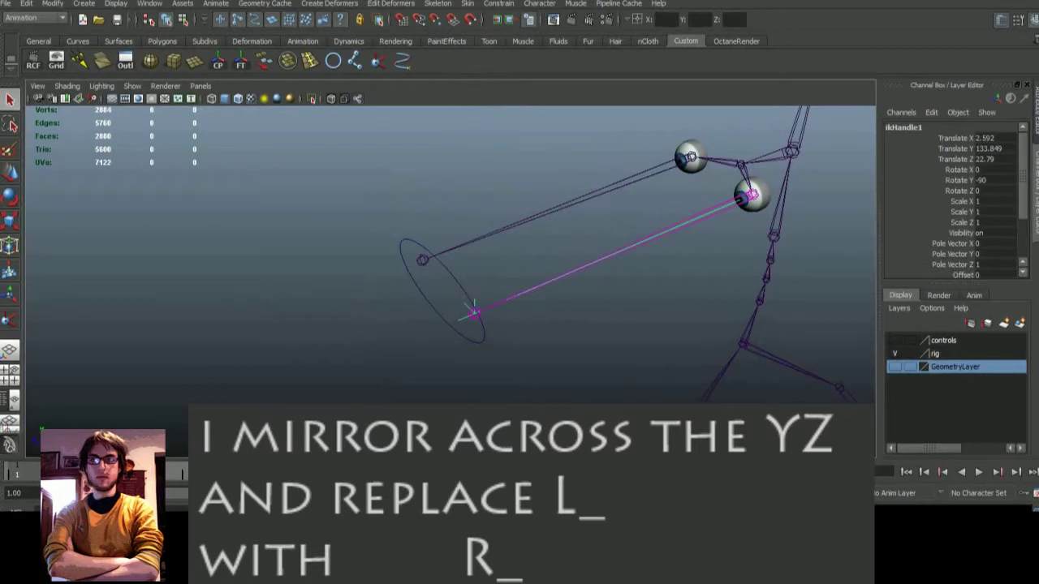
# - Create IK handles on both the lower and upper eye joint chains
pyautogui.click(474, 310)
pyautogui.click(680, 161)
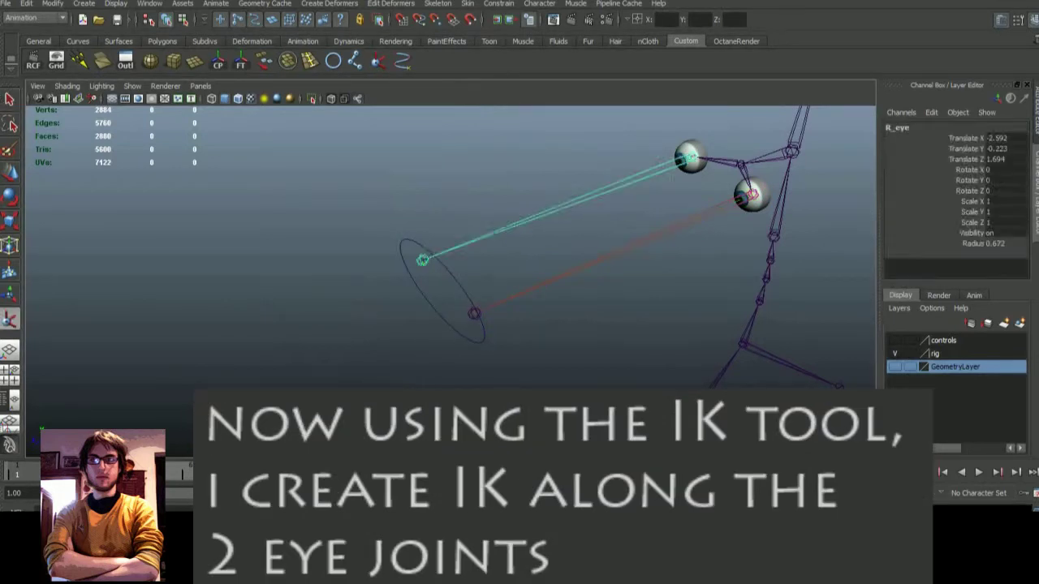
pyautogui.click(422, 260)
pyautogui.click(473, 311)
# - Parent both eye IK handles to the circle aim control and bring it to eye level
pyautogui.click(474, 310)
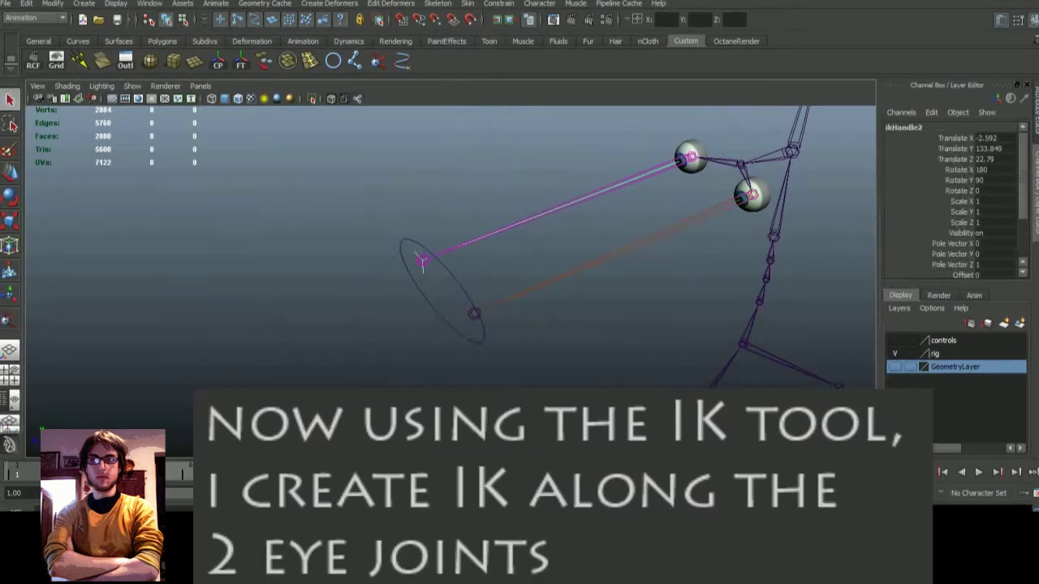
pyautogui.click(473, 311)
pyautogui.press('w')
pyautogui.keyDown('alt'); pyautogui.moveTo(454, 243); pyautogui.dragTo(568, 244); pyautogui.keyUp('alt')
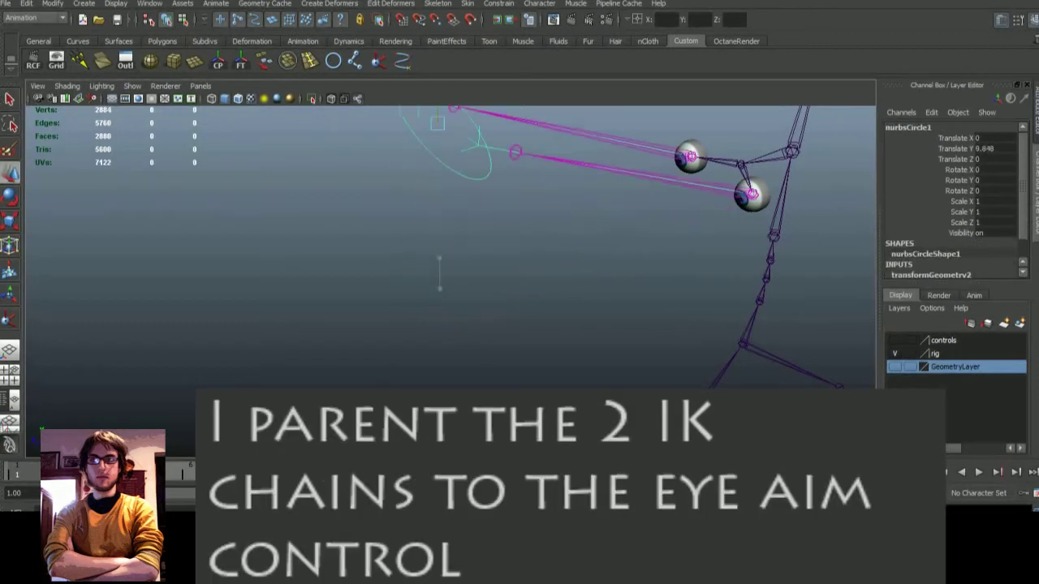
pyautogui.hotkey('ctrl', 'z')
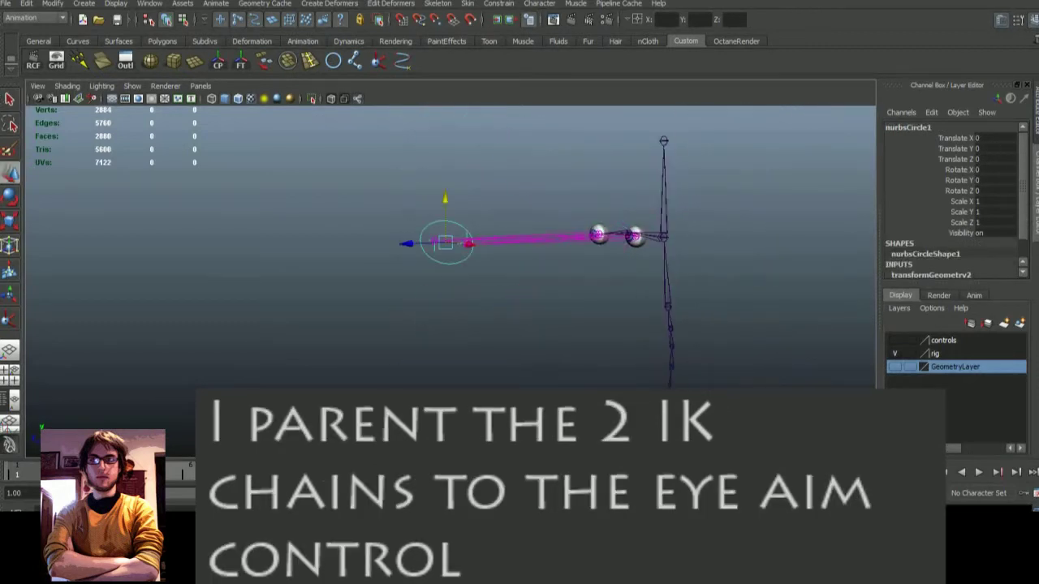
# - Zoom in on the eyeballs and check the eye meshes and l_eye joint hierarchy
pyautogui.keyDown('alt'); pyautogui.moveTo(444, 240); pyautogui.dragTo(308, 235); pyautogui.keyUp('alt')
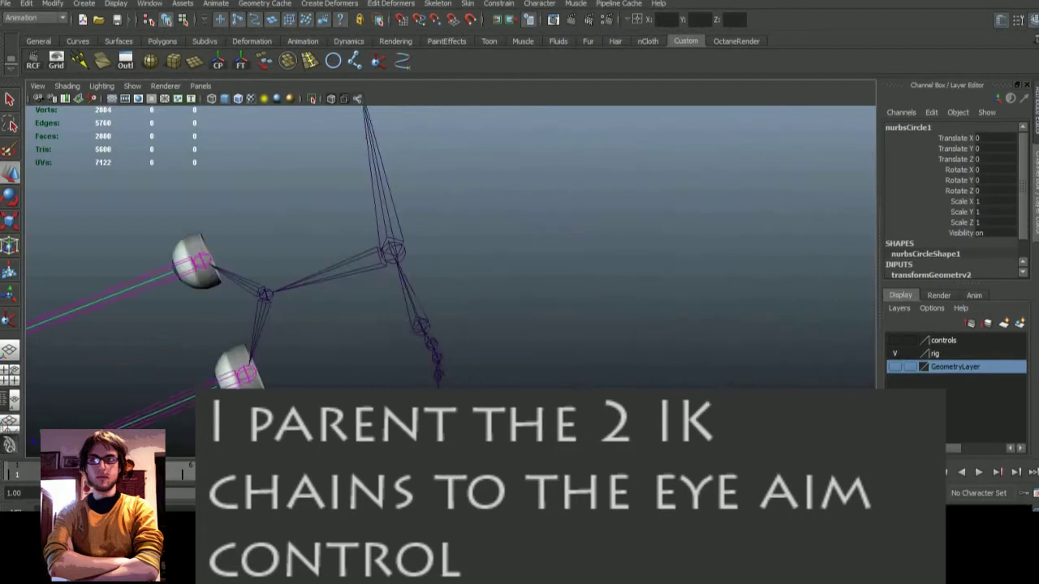
pyautogui.keyDown('alt'); pyautogui.moveTo(487, 244); pyautogui.dragTo(365, 244); pyautogui.keyUp('alt')
pyautogui.click(422, 304)
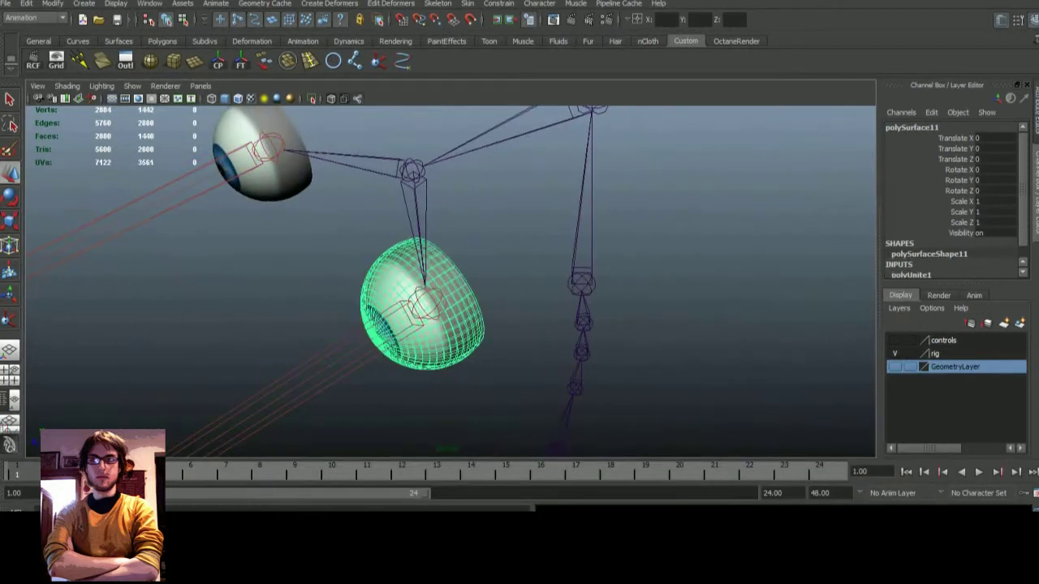
pyautogui.click(649, 365)
pyautogui.click(422, 305)
pyautogui.click(260, 154)
pyautogui.press('Up')
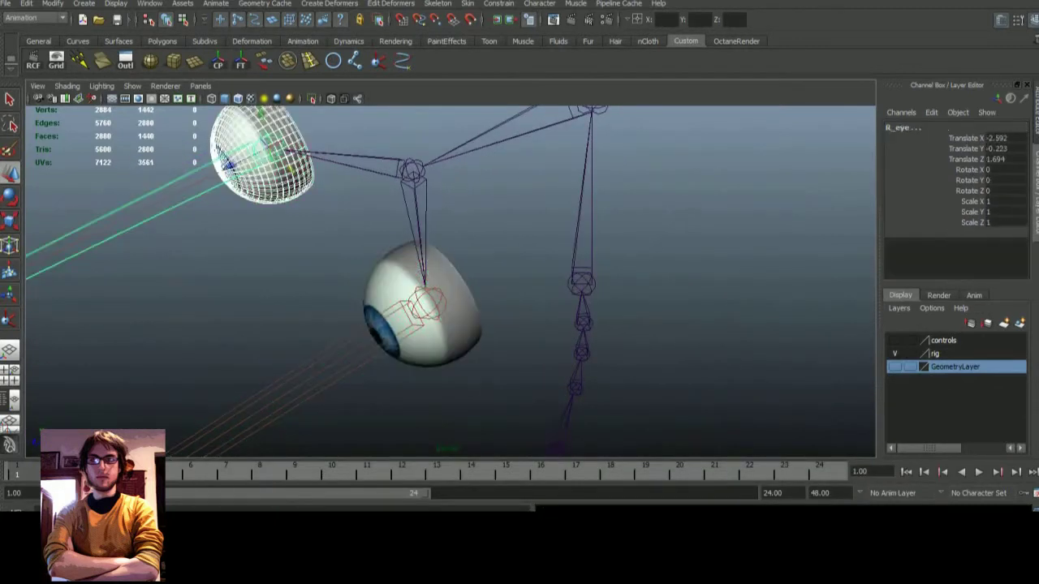
pyautogui.press('Down')
# - Test moving the circle aim control, then show the character geometry layer
pyautogui.press('a')
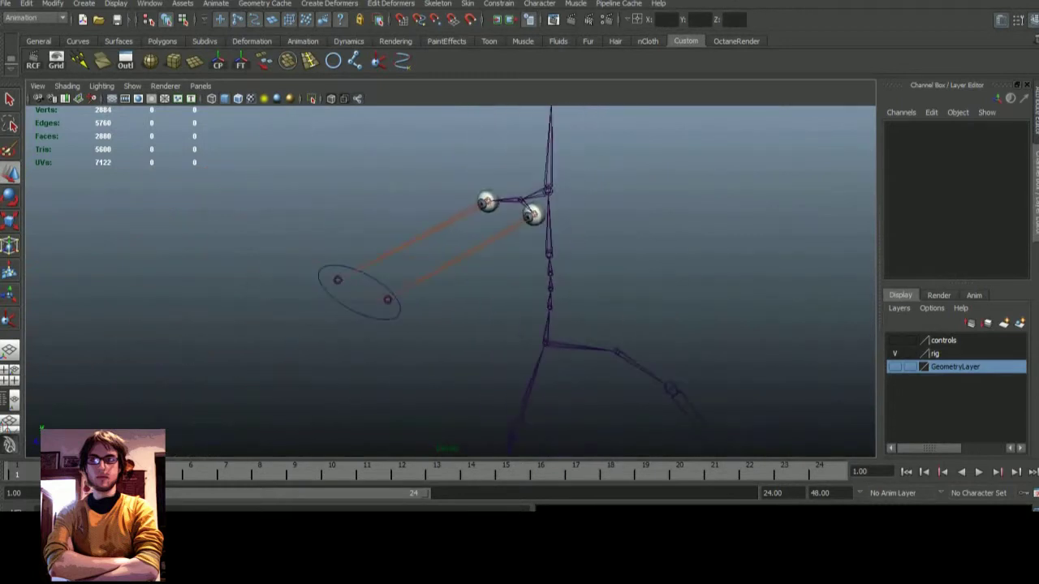
pyautogui.click(320, 284)
pyautogui.moveTo(357, 292)
pyautogui.mouseDown()
pyautogui.moveTo(510, 347)
pyautogui.moveTo(357, 292)
pyautogui.mouseUp()
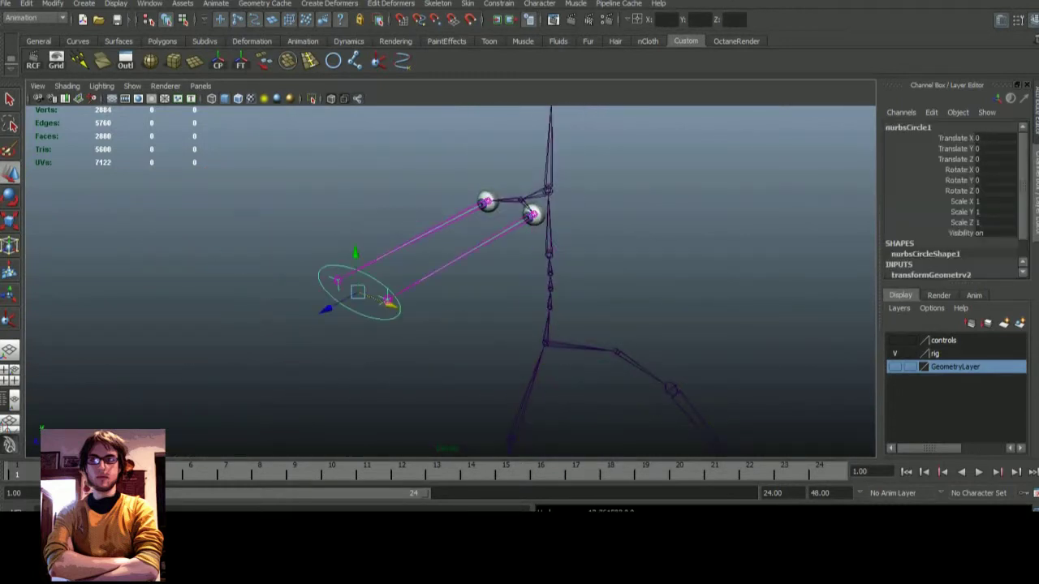
pyautogui.click(894, 367)
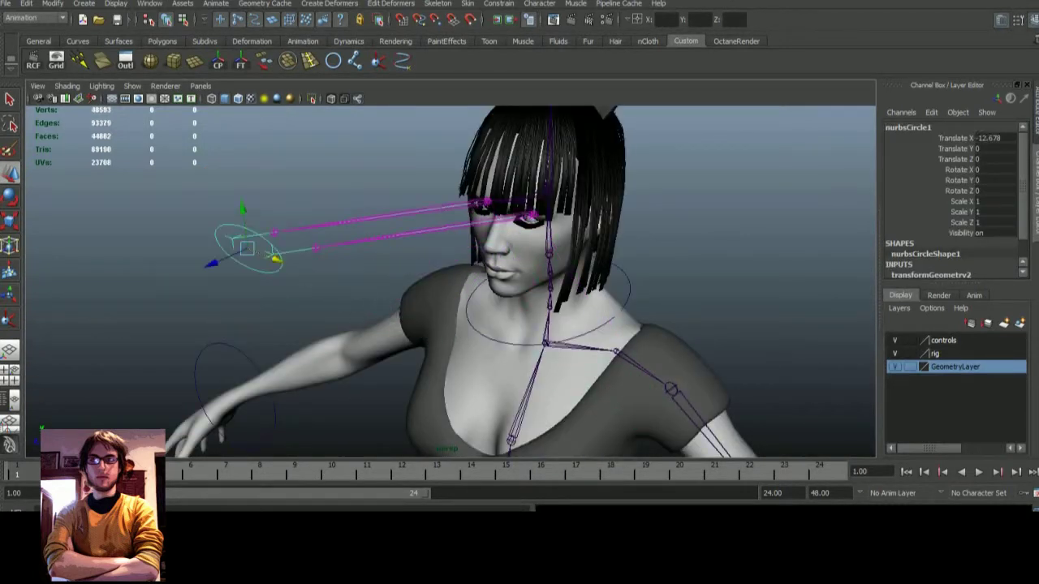
# - Turn off X-Ray Joints and test the eye aim by moving the aim control, then undo
pyautogui.keyDown('alt'); pyautogui.moveTo(519, 284); pyautogui.dragTo(390, 276); pyautogui.keyUp('alt')
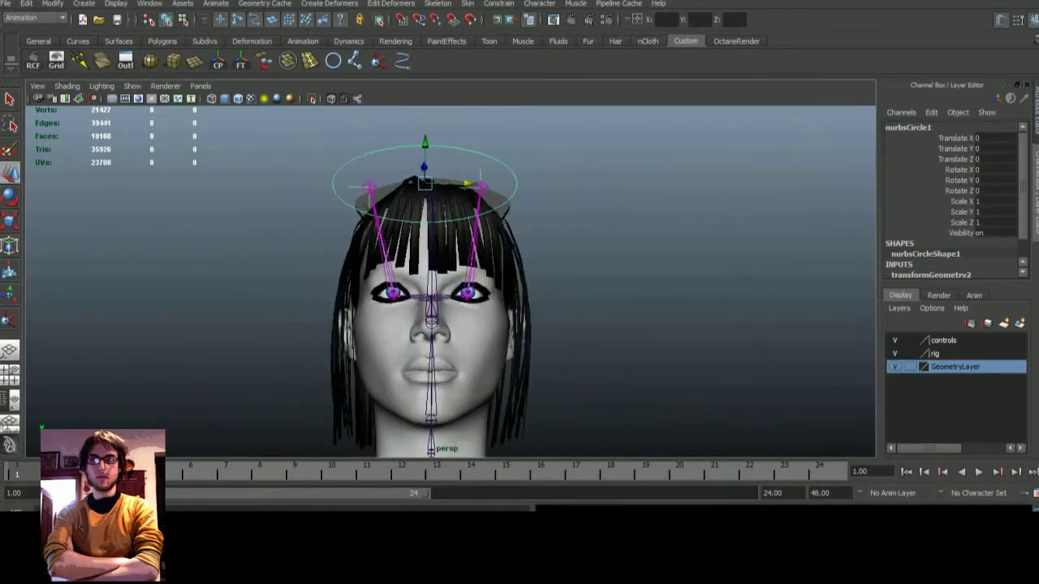
pyautogui.click(67, 86)
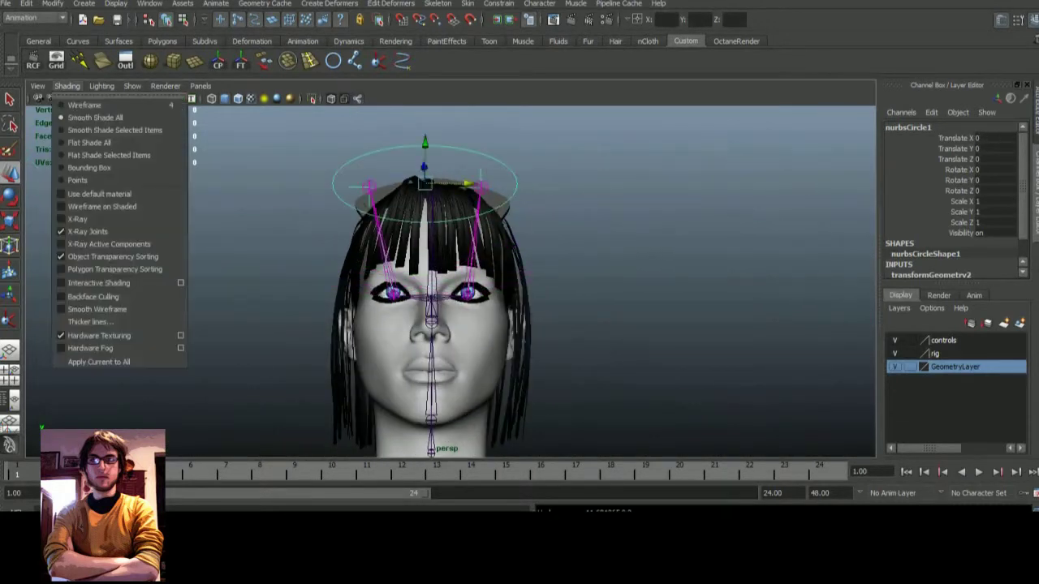
pyautogui.click(87, 231)
pyautogui.moveTo(479, 144); pyautogui.dragTo(774, 166)
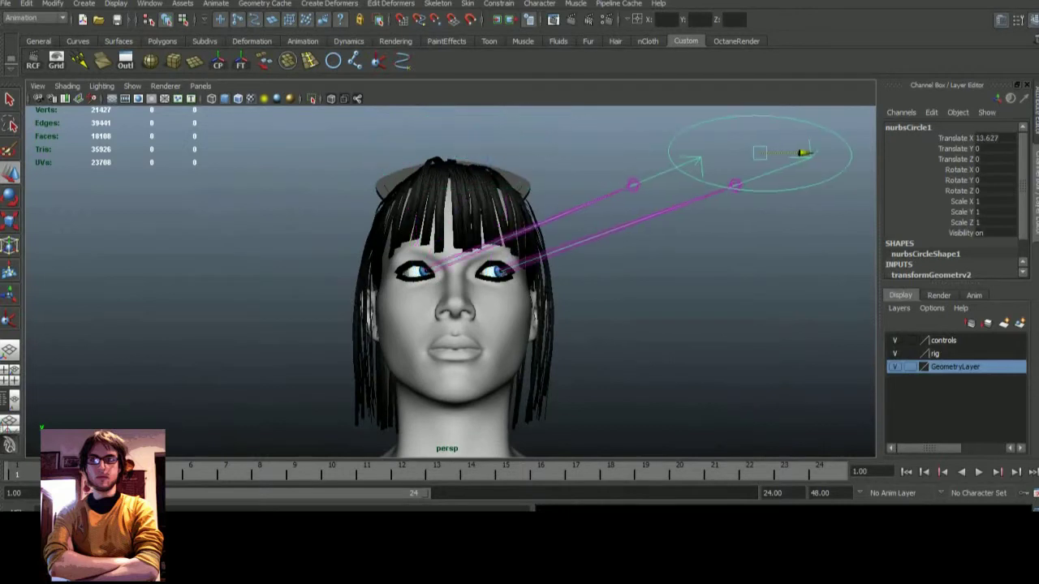
pyautogui.hotkey('ctrl', 'z')
pyautogui.moveTo(461, 150)
pyautogui.mouseDown()
pyautogui.moveTo(513, 157)
pyautogui.moveTo(371, 232)
pyautogui.mouseUp()
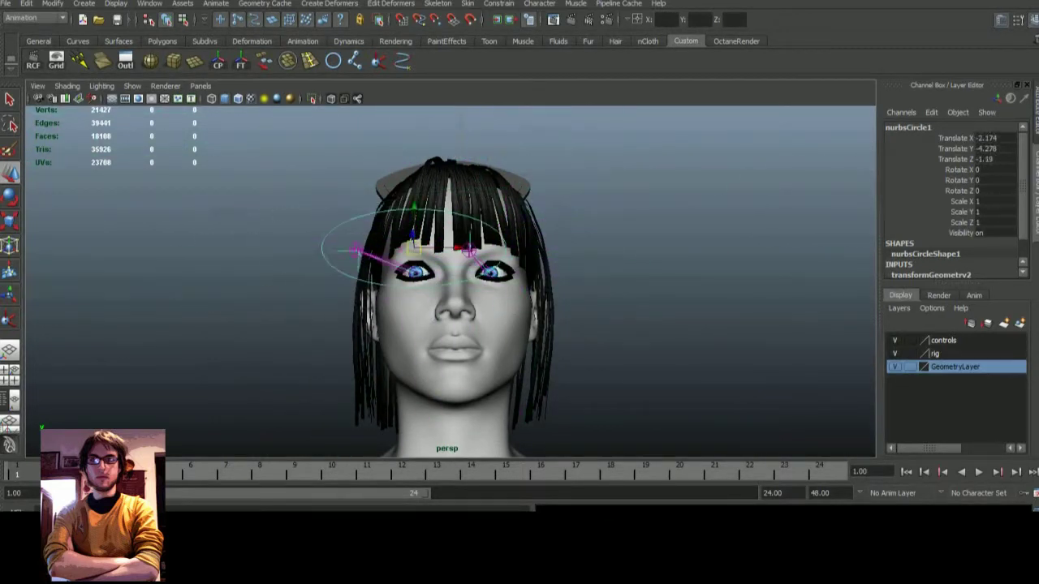
pyautogui.hotkey('ctrl', 'z')
# - Reframe the face and move the right eye's IK handle to test the eye aim
pyautogui.keyDown('alt'); pyautogui.moveTo(455, 284); pyautogui.dragTo(584, 284); pyautogui.keyUp('alt')
pyautogui.scroll(-3, 455, 284)
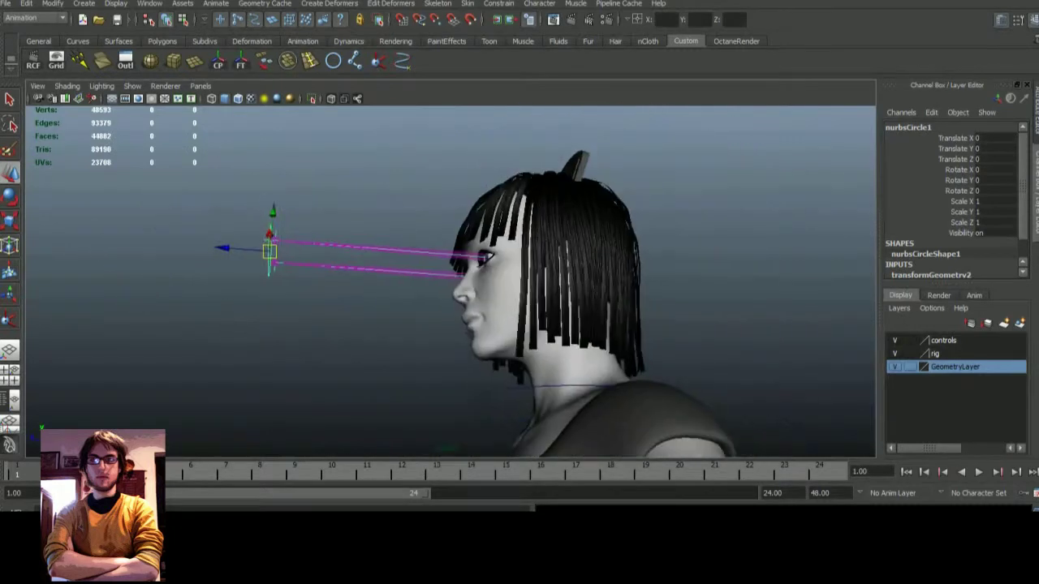
pyautogui.scroll(-2, 454, 284)
pyautogui.scroll(-2, 454, 284)
pyautogui.scroll(-2, 454, 284)
pyautogui.keyDown('alt'); pyautogui.moveTo(454, 284); pyautogui.dragTo(584, 284); pyautogui.keyUp('alt')
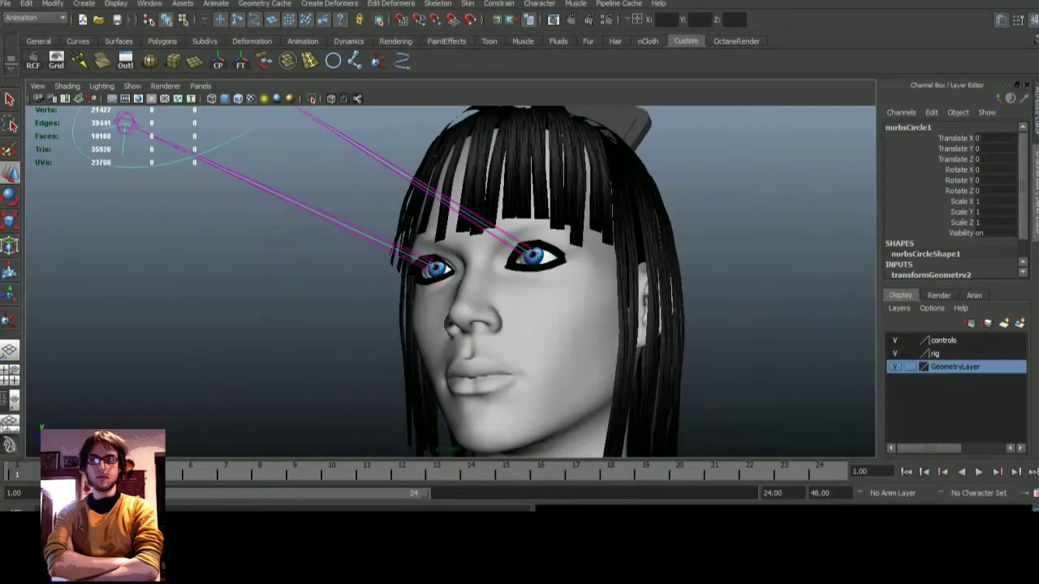
pyautogui.scroll(-3, 454, 284)
pyautogui.click(385, 133)
pyautogui.click(453, 169)
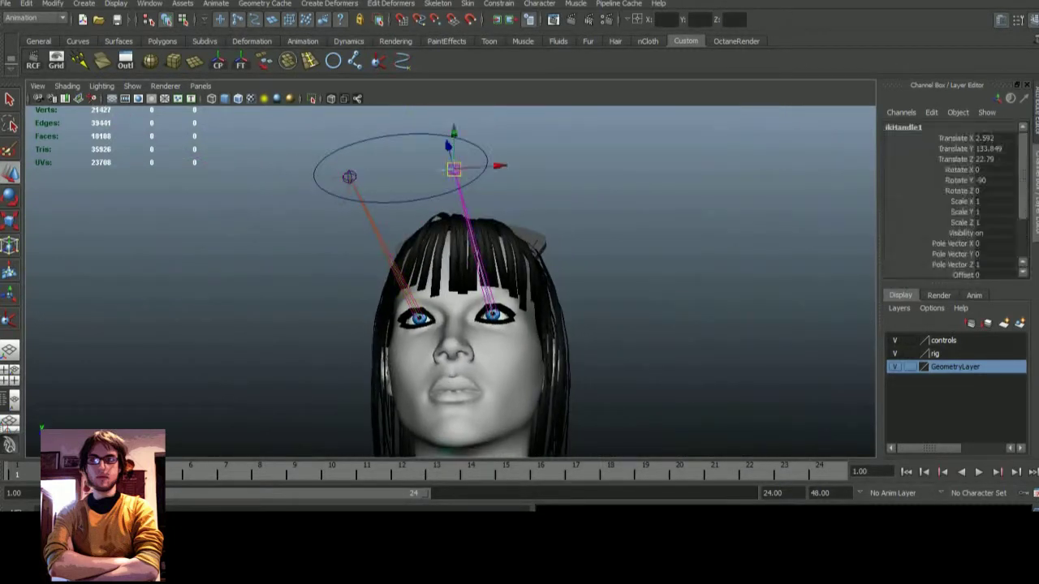
pyautogui.moveTo(372, 180)
pyautogui.mouseDown()
pyautogui.moveTo(457, 185)
pyautogui.moveTo(174, 290)
pyautogui.moveTo(455, 157)
pyautogui.mouseUp()
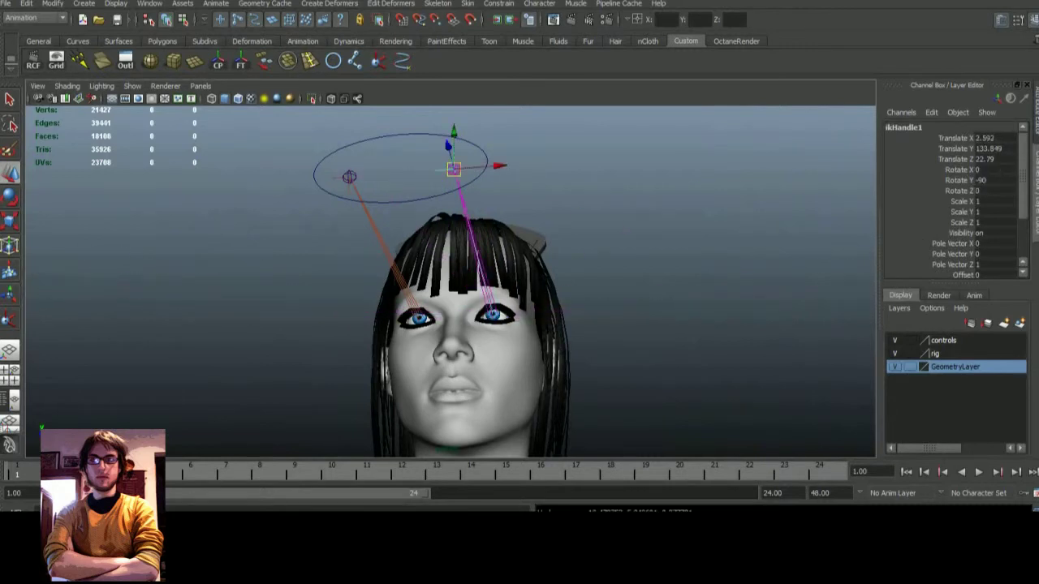